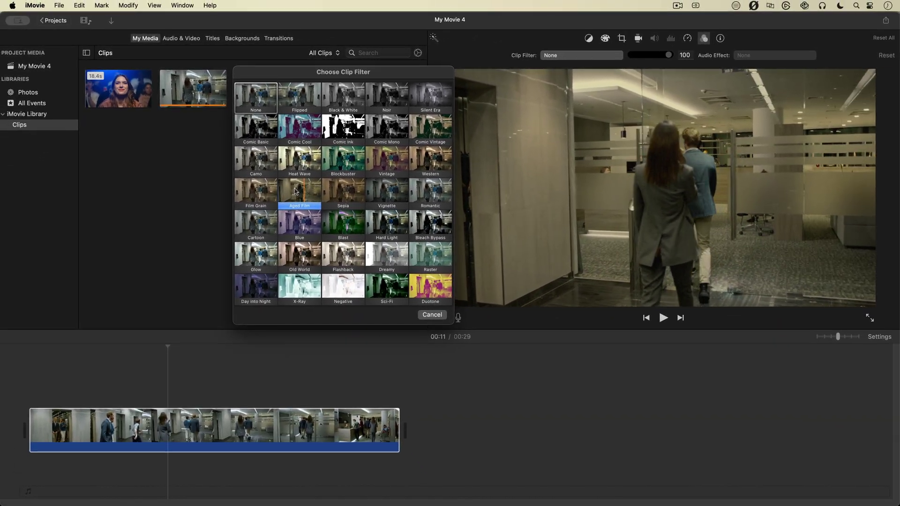
# Apply the Aged Film filter to the elevator clip and play it back to preview the look
pyautogui.click(314, 209)
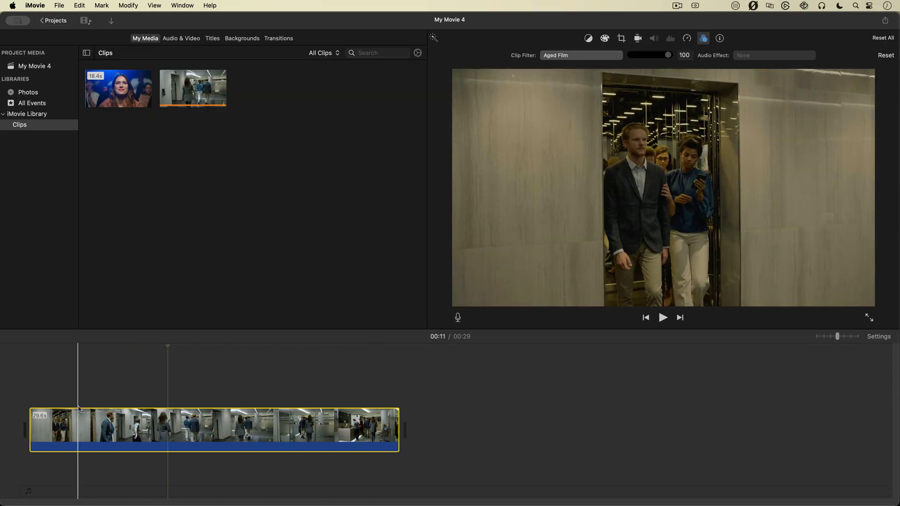
pyautogui.press('space')
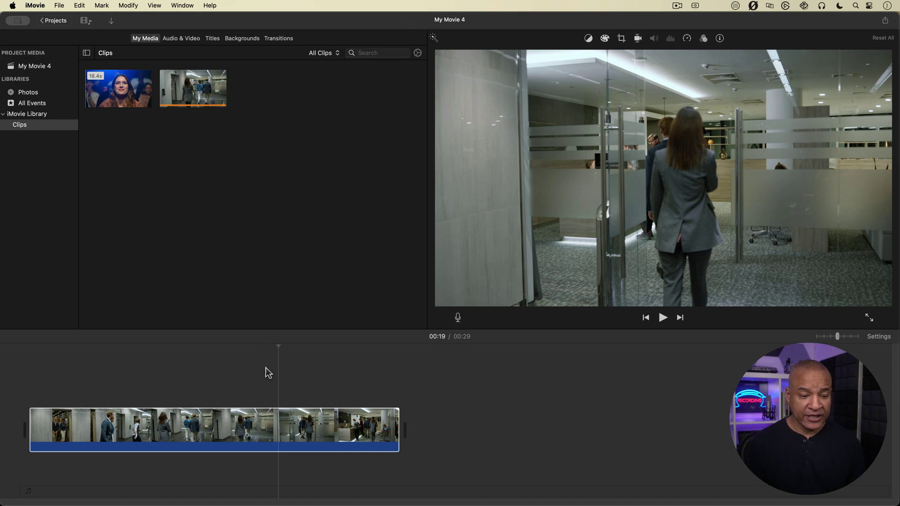
# Select and briefly play the elevator clip, then show its clip filter and audio effect settings
pyautogui.click(193, 419)
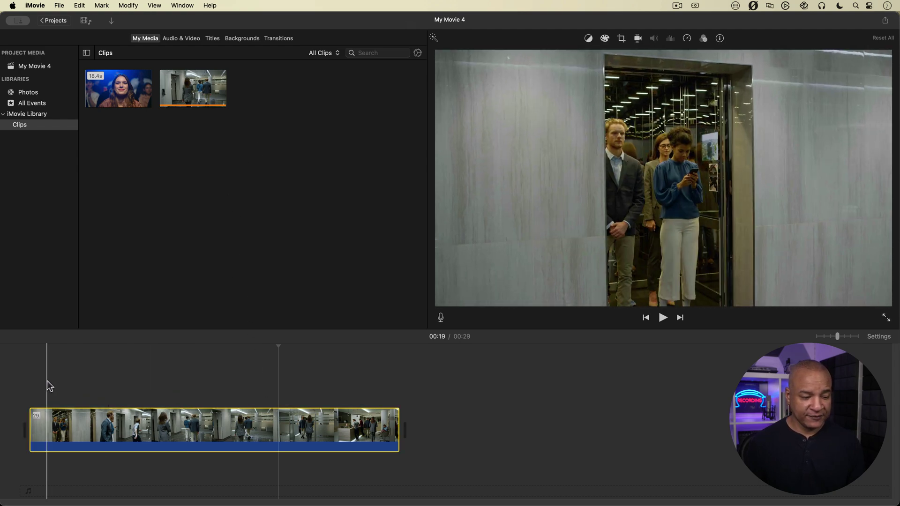
pyautogui.press('space')
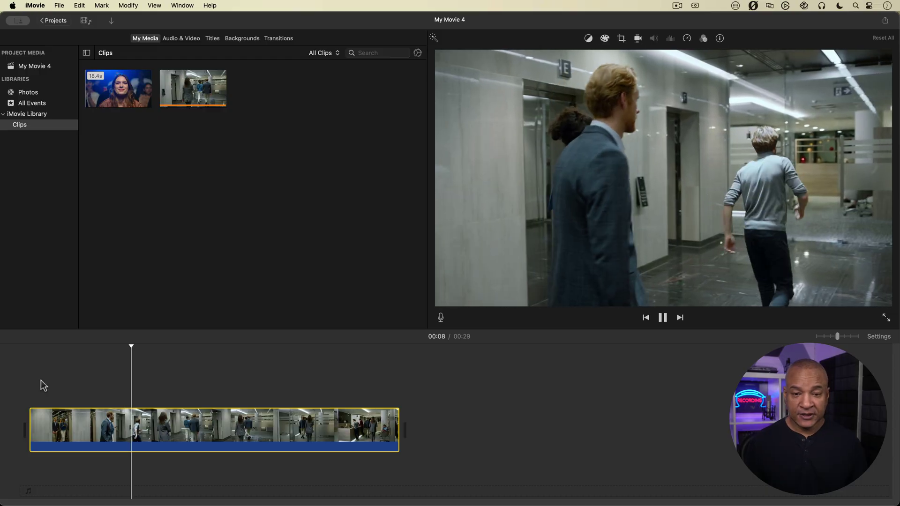
pyautogui.press('space')
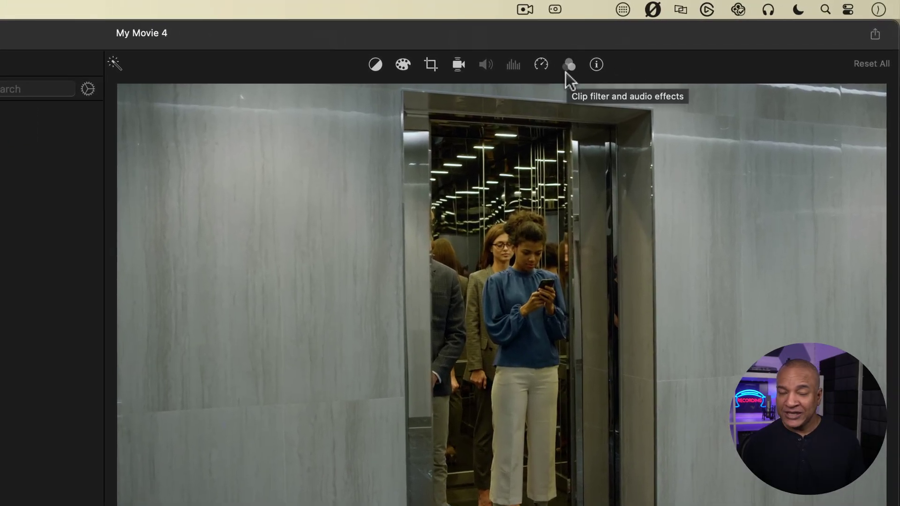
pyautogui.click(567, 68)
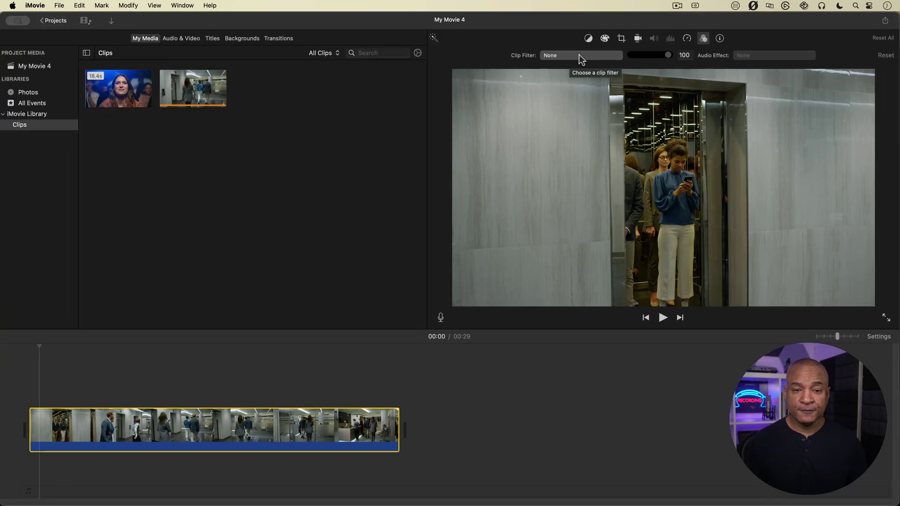
pyautogui.click(578, 54)
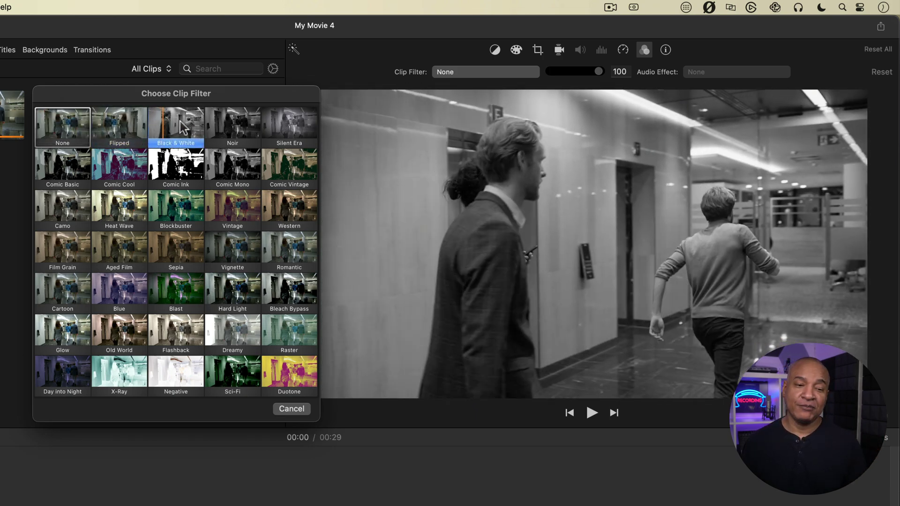
pyautogui.click(181, 127)
pyautogui.press('space')
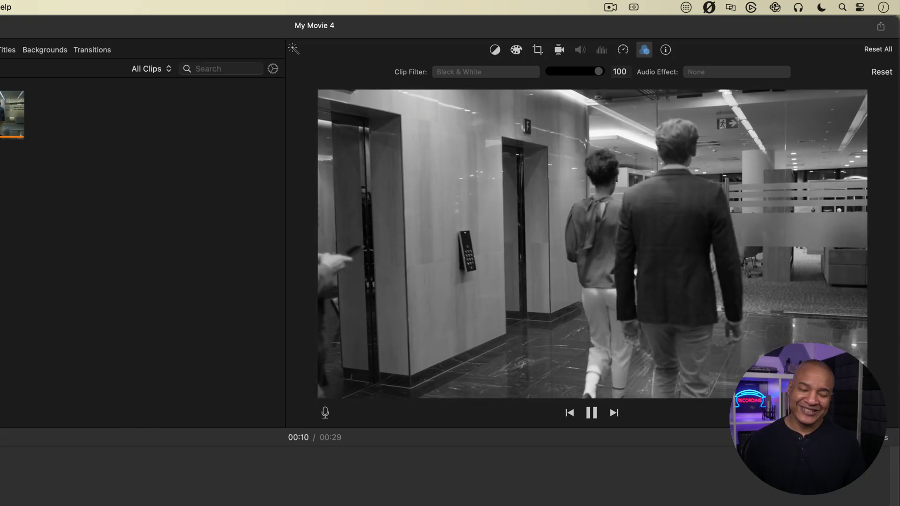
pyautogui.press('space')
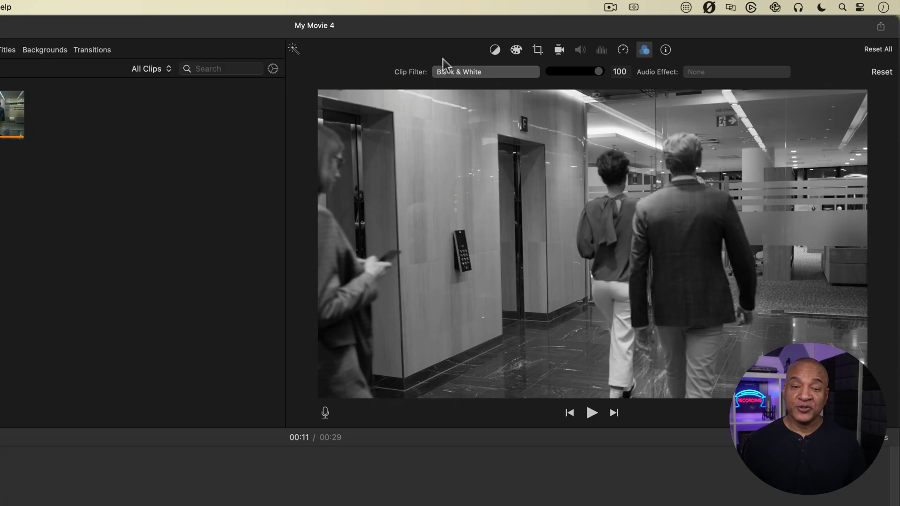
pyautogui.click(488, 72)
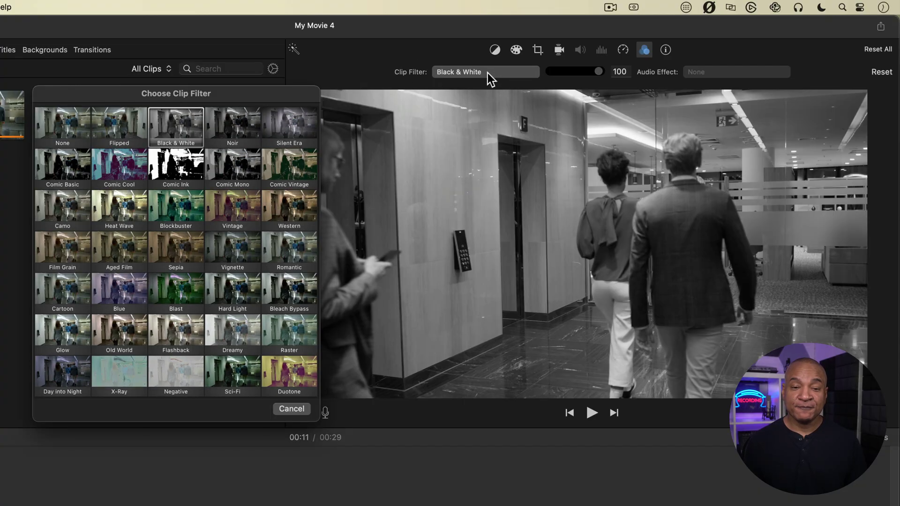
pyautogui.click(66, 126)
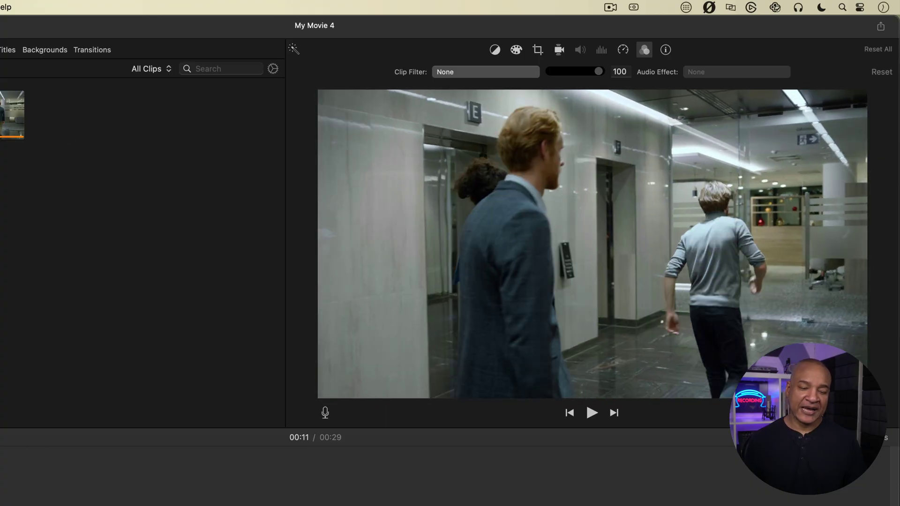
pyautogui.press('space')
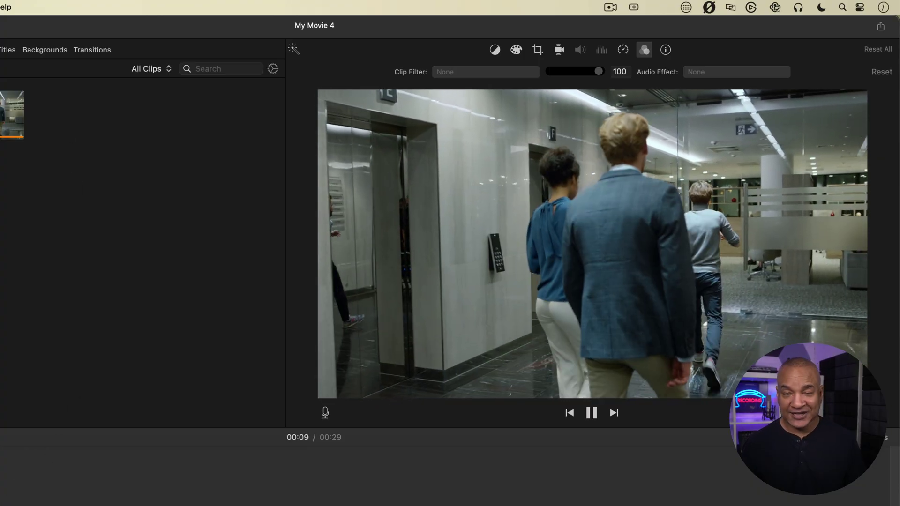
pyautogui.press('space')
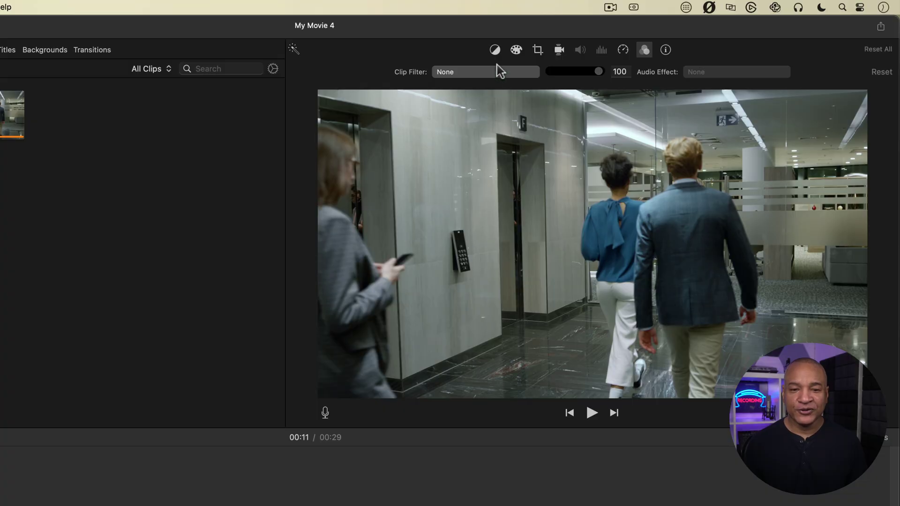
# Choose Aged Film from the Clip Filter list for the elevator clip
pyautogui.click(495, 72)
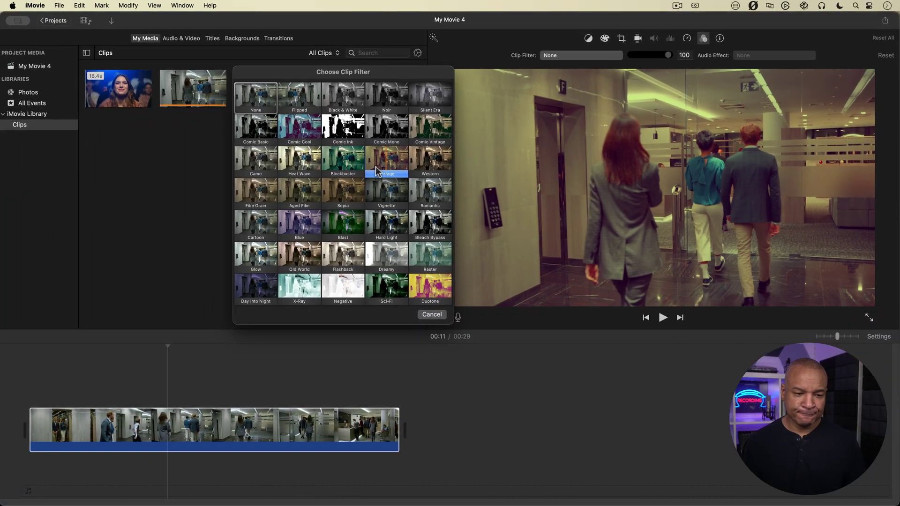
pyautogui.click(296, 192)
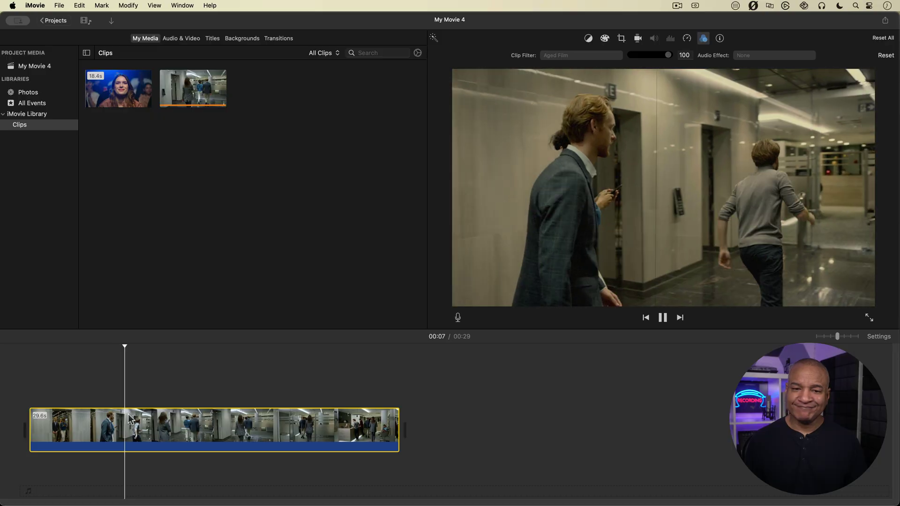
# Reselect the elevator clip and lower the Aged Film strength to about 50
pyautogui.press('space')
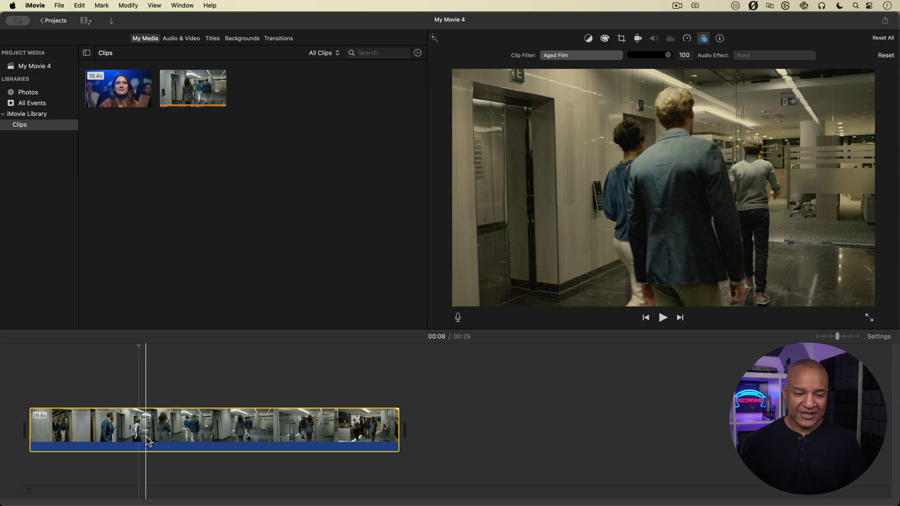
pyautogui.click(146, 442)
pyautogui.click(393, 238)
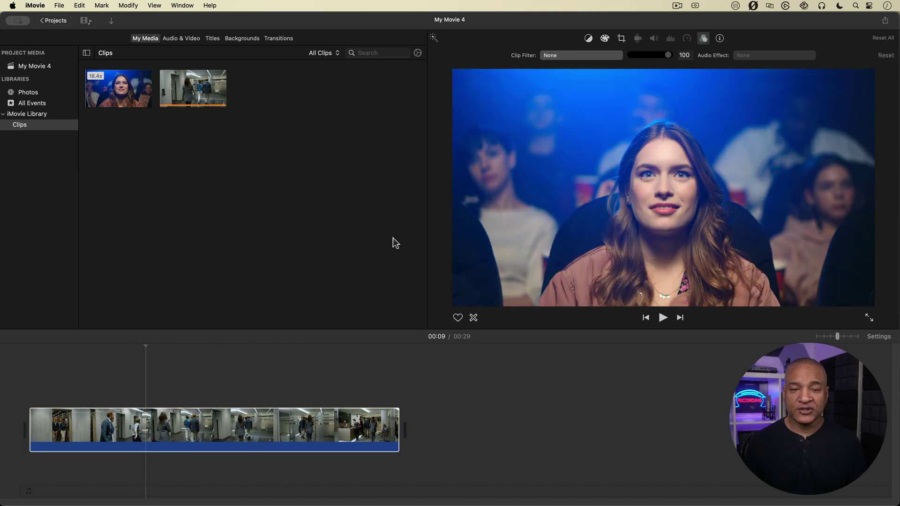
pyautogui.click(151, 428)
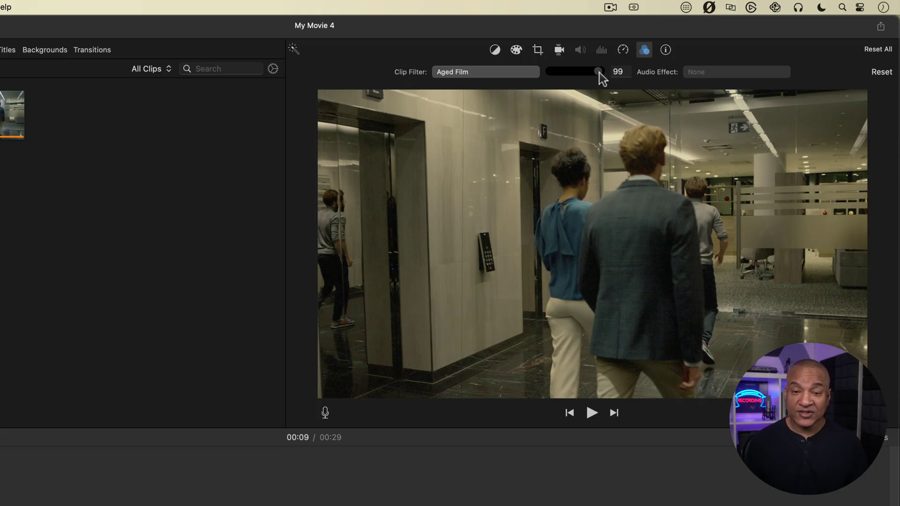
pyautogui.moveTo(592, 75); pyautogui.dragTo(576, 79)
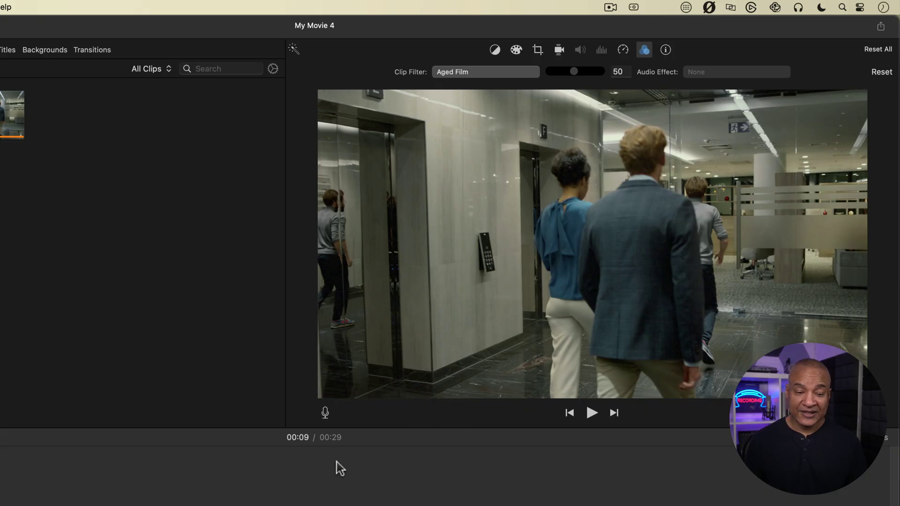
# Preview the weaker filter, then set the Aged Film strength to exactly 35
pyautogui.click(301, 478)
pyautogui.press('space')
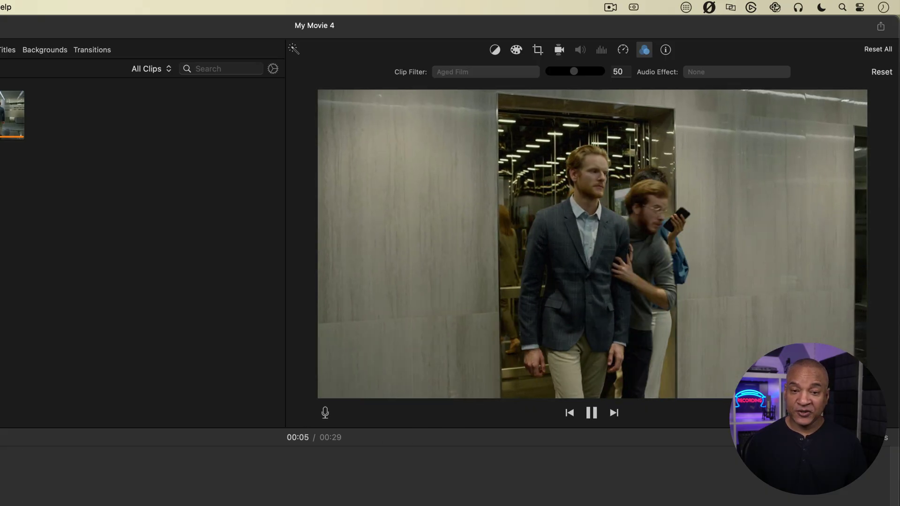
pyautogui.press('space')
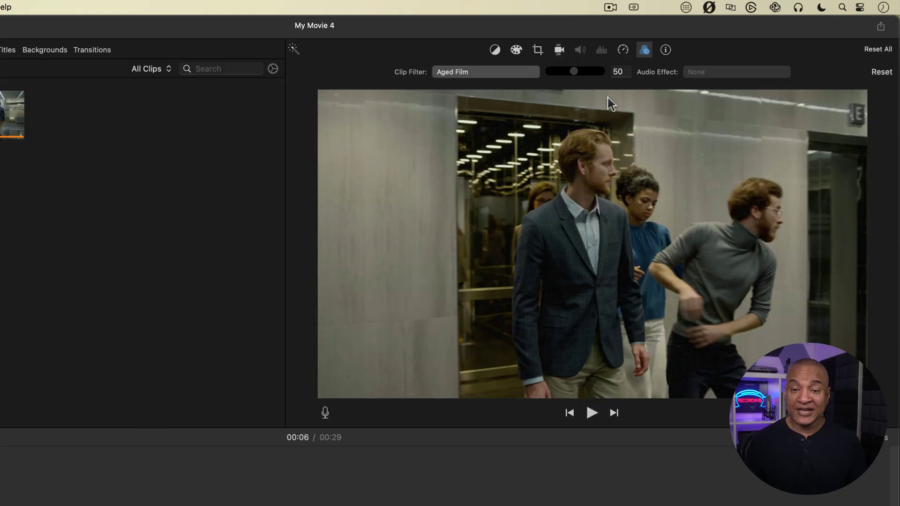
pyautogui.click(624, 71)
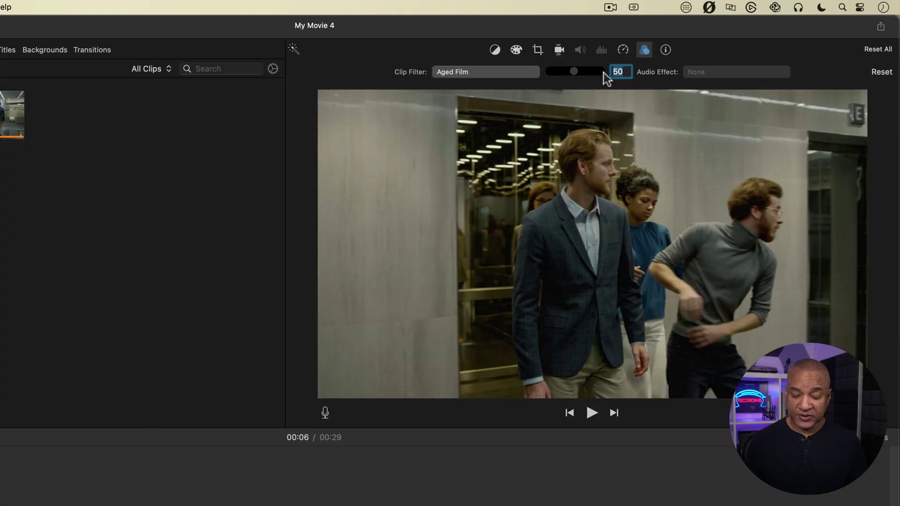
pyautogui.write('35')
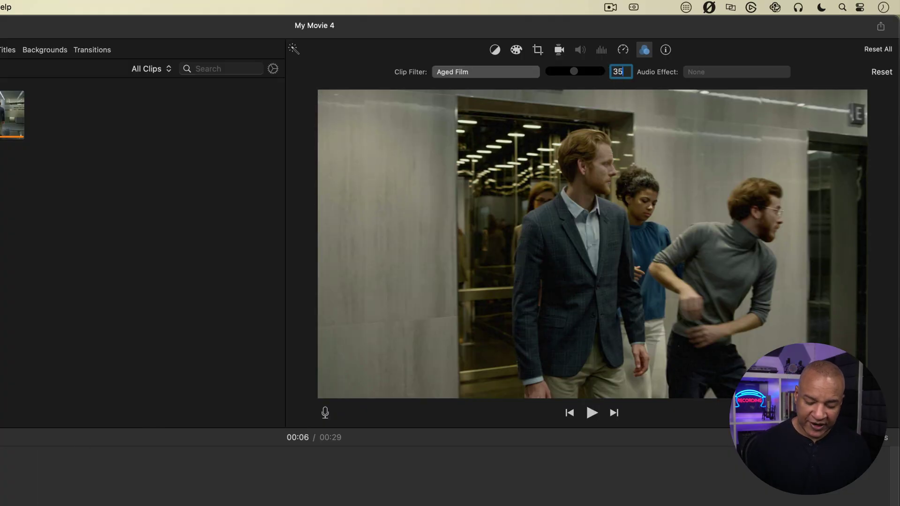
pyautogui.press('Return')
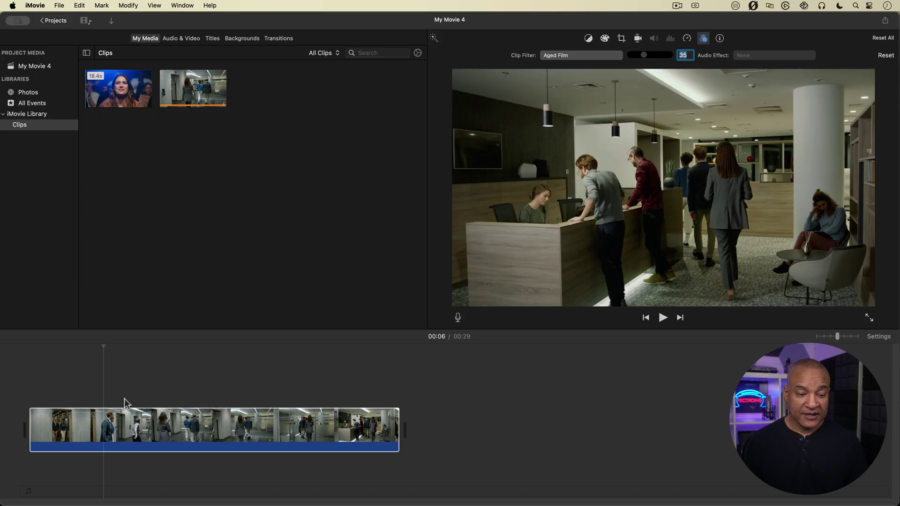
# Preview the clip at strength 35, then replace Aged Film with the Hard Light filter
pyautogui.press('space')
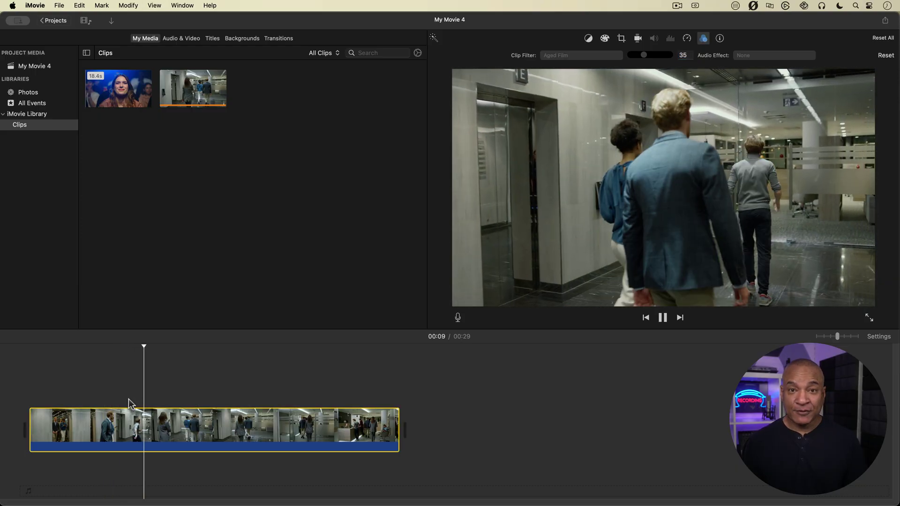
pyautogui.press('space')
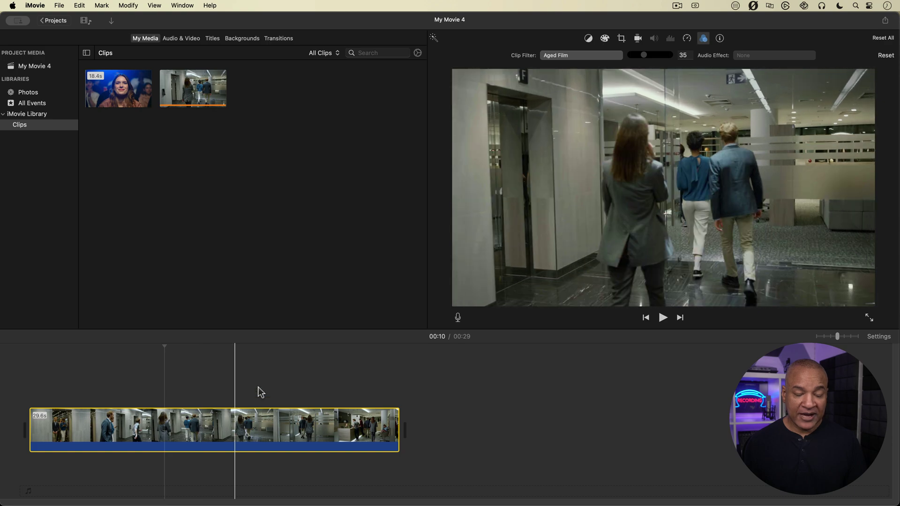
pyautogui.click(578, 57)
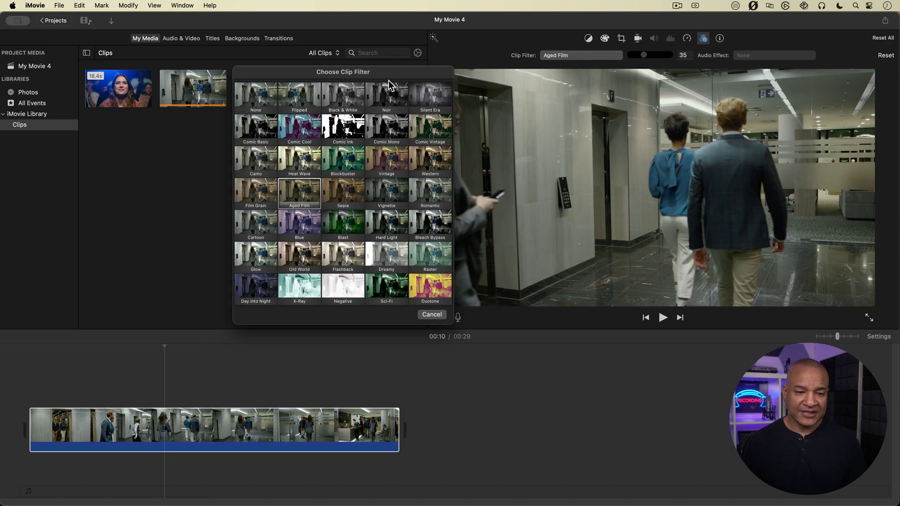
pyautogui.click(387, 226)
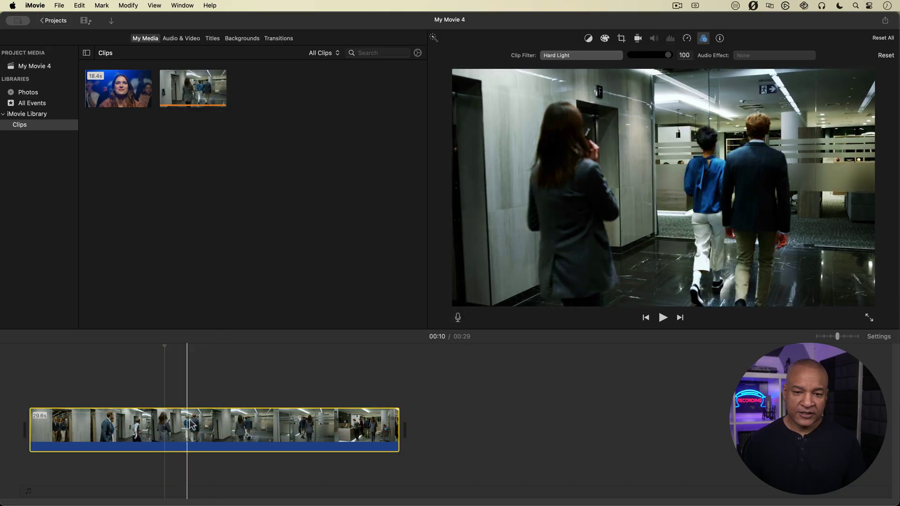
# Preview the Hard Light look at full strength 100 from an earlier point in the clip
pyautogui.click(63, 424)
pyautogui.press('space')
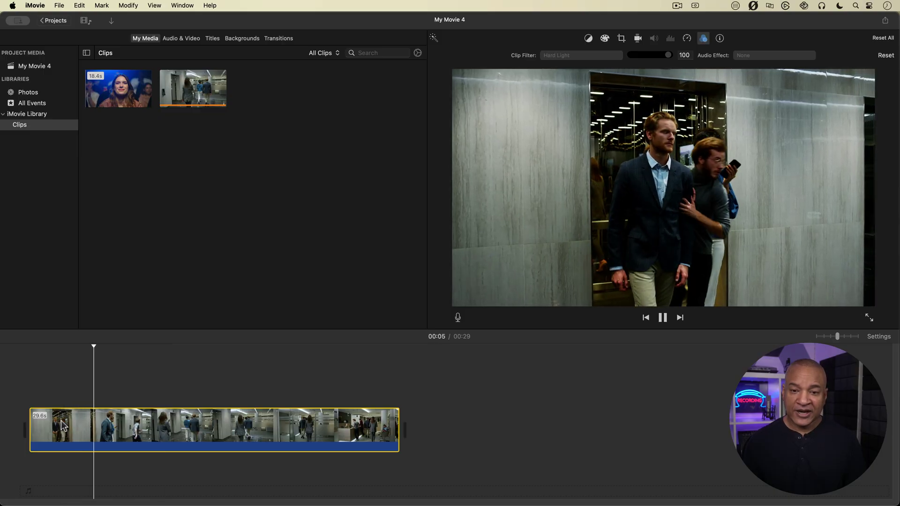
pyautogui.press('space')
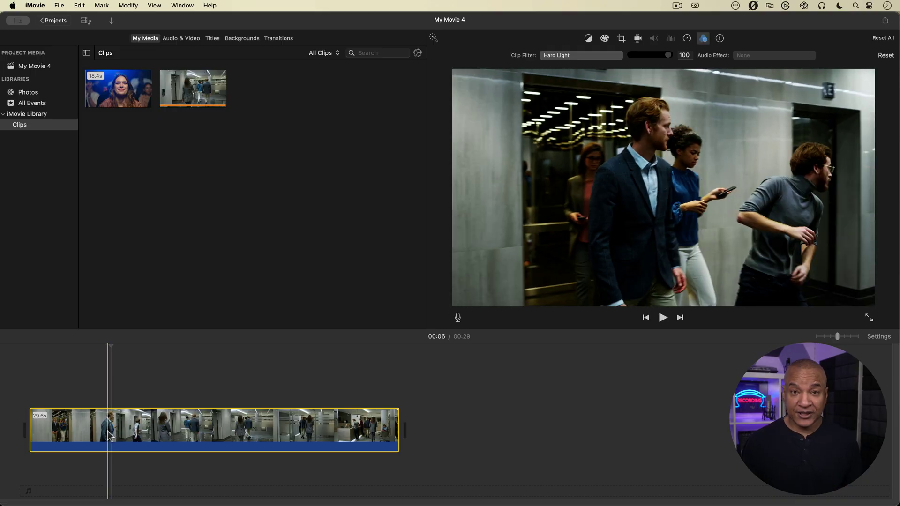
pyautogui.press('alt')
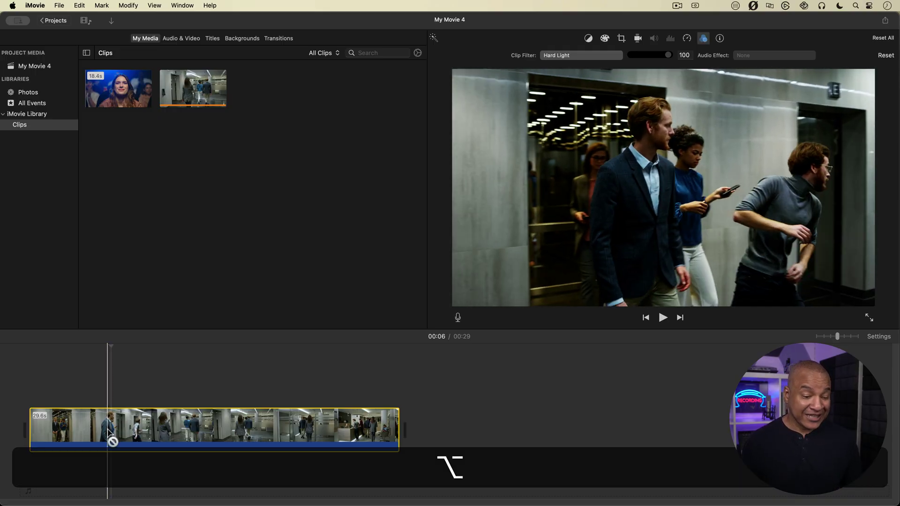
# Option-drag a copy of the elevator clip onto the track above the original and preview the stack
pyautogui.moveTo(108, 417); pyautogui.dragTo(107, 387)
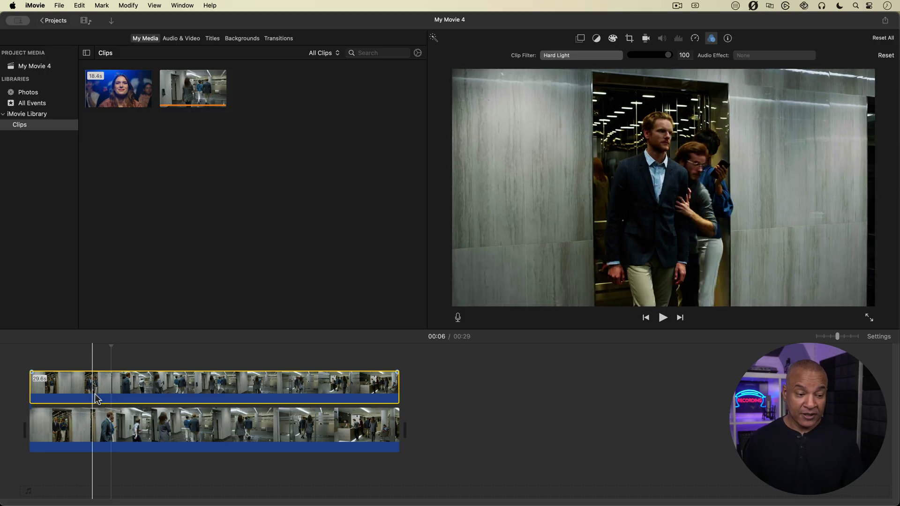
pyautogui.press('space')
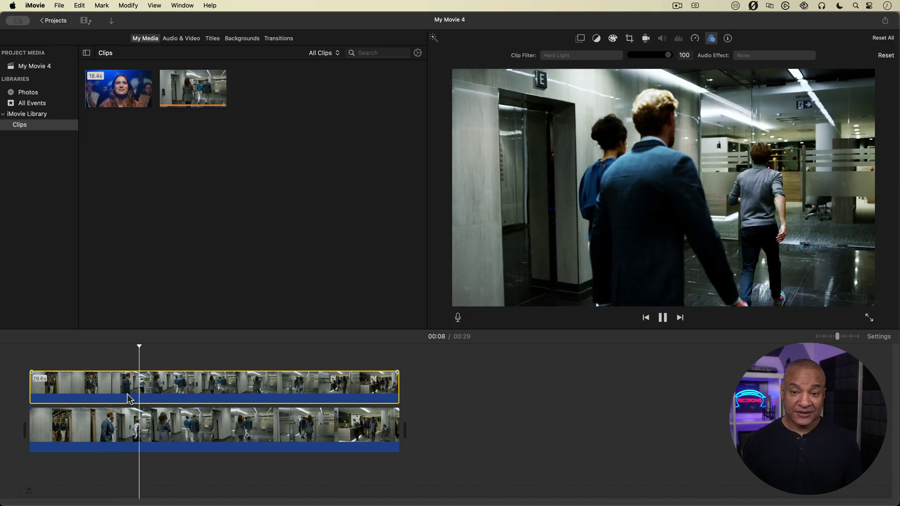
pyautogui.press('space')
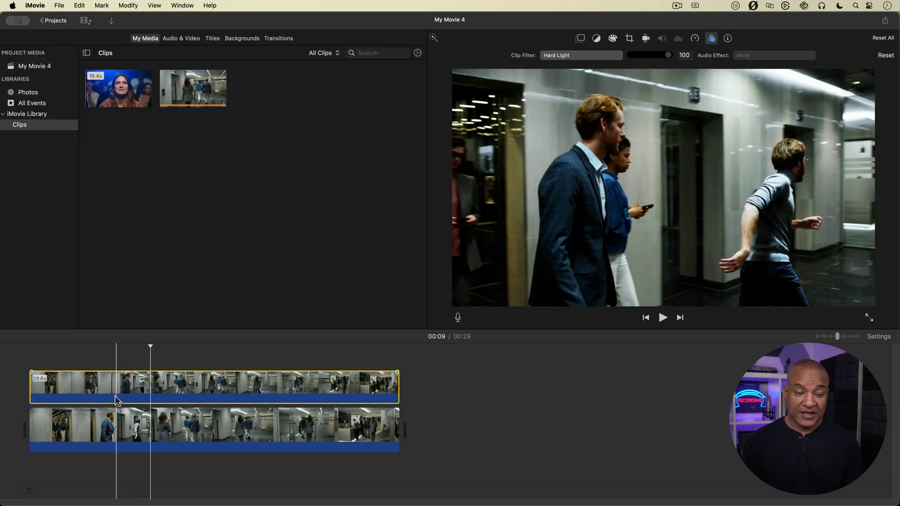
pyautogui.press('space')
pyautogui.press('space')
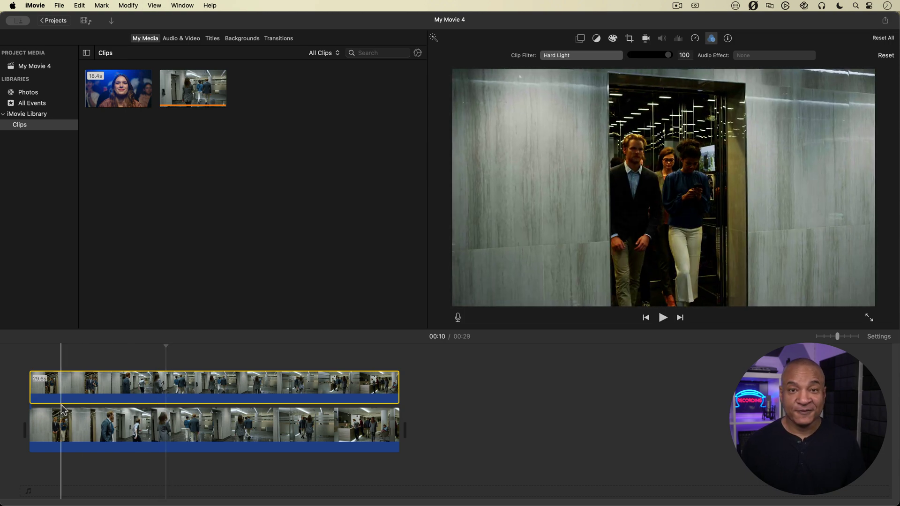
pyautogui.press('space')
pyautogui.press('space')
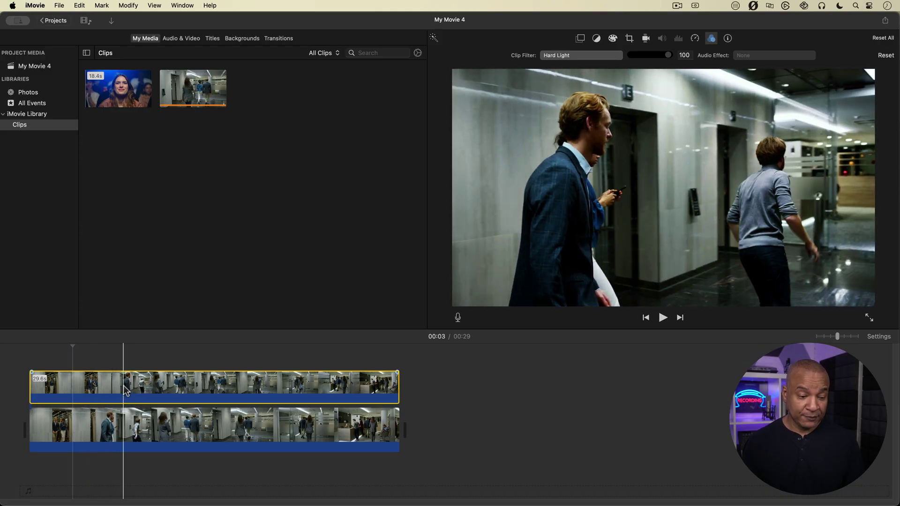
pyautogui.click(351, 308)
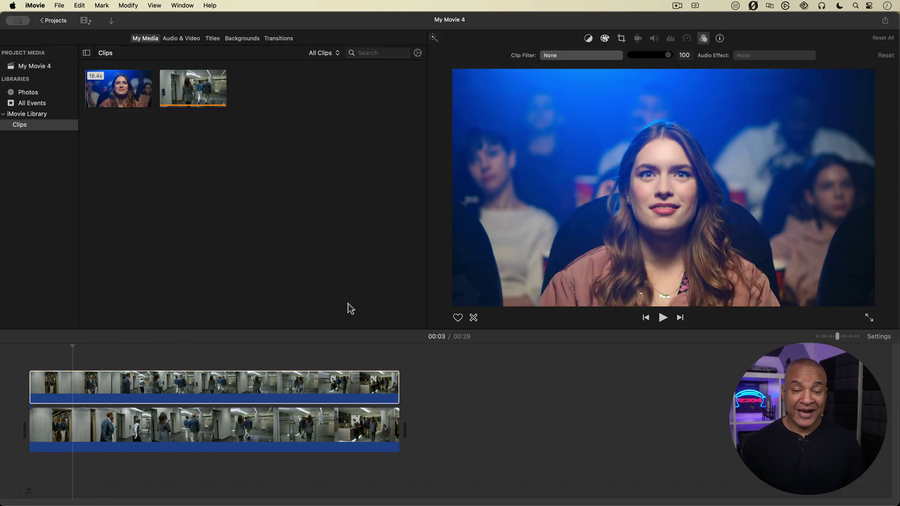
# Switch the upper copy's clip filter from Hard Light to Comic Basic and preview the comic look
pyautogui.click(332, 385)
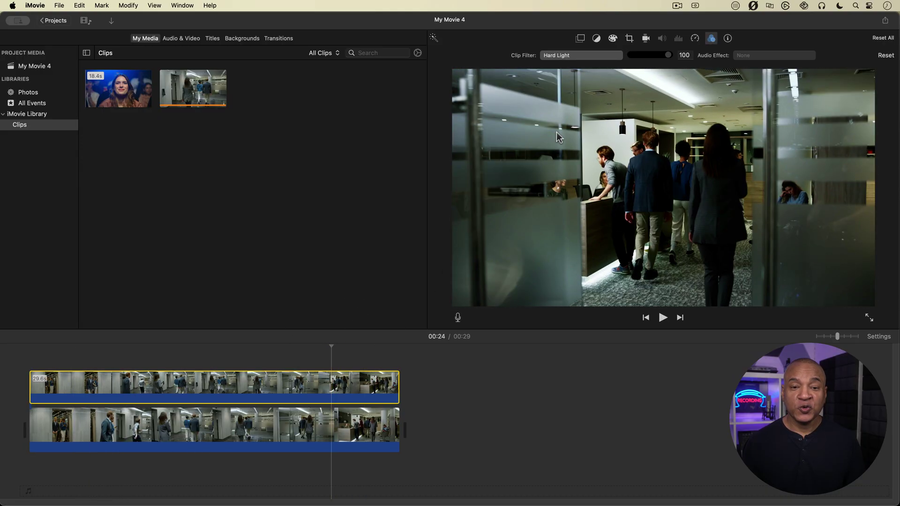
pyautogui.click(580, 55)
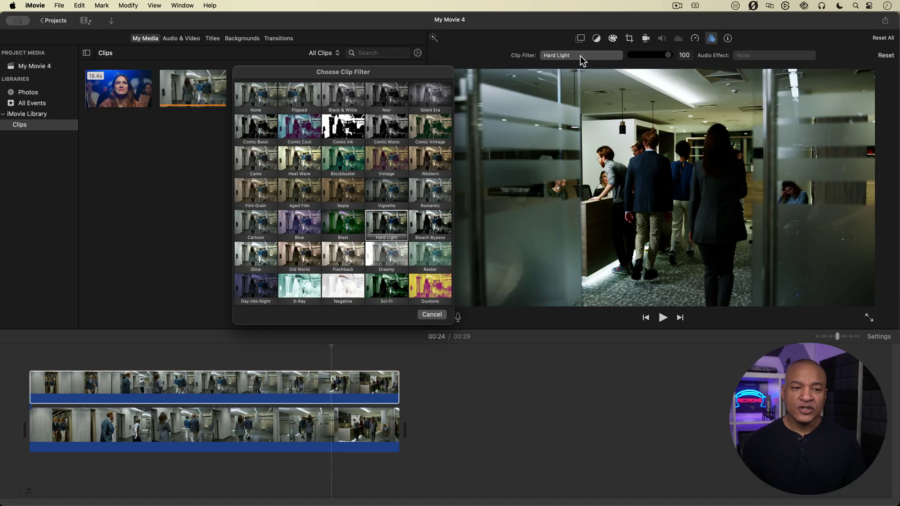
pyautogui.click(252, 134)
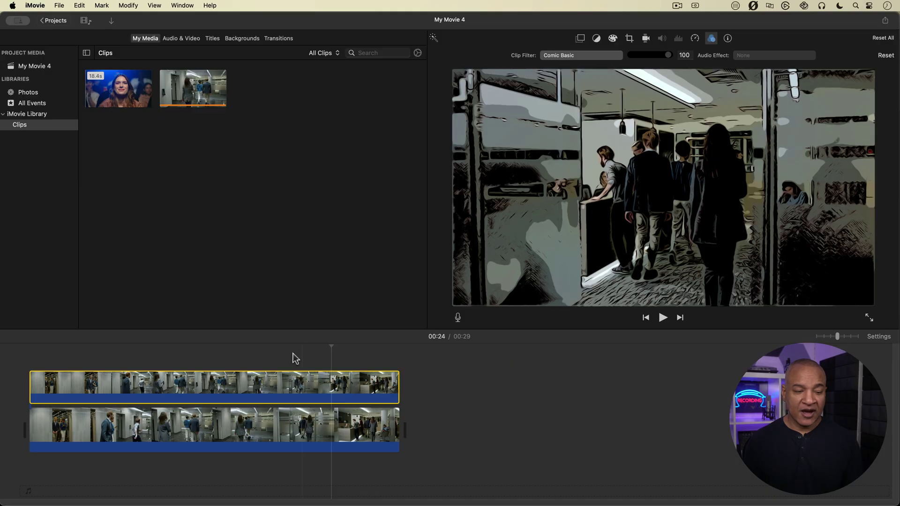
pyautogui.press('space')
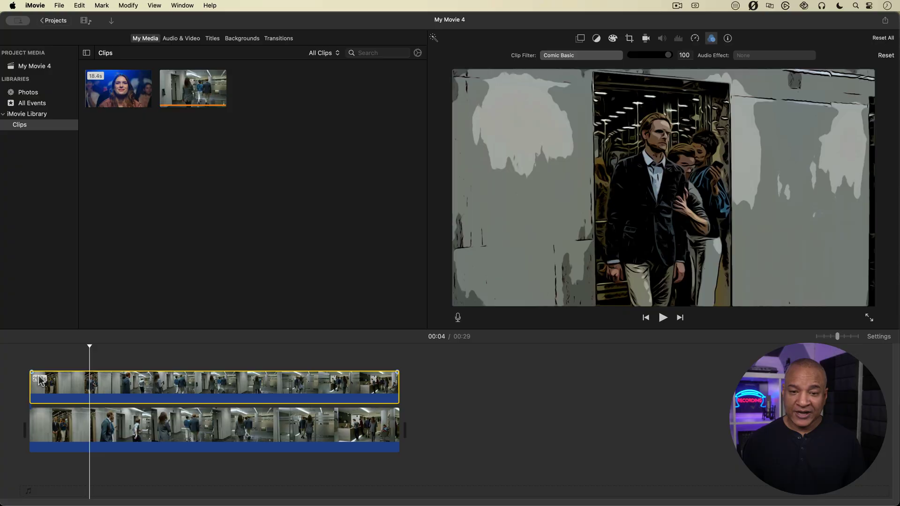
pyautogui.press('space')
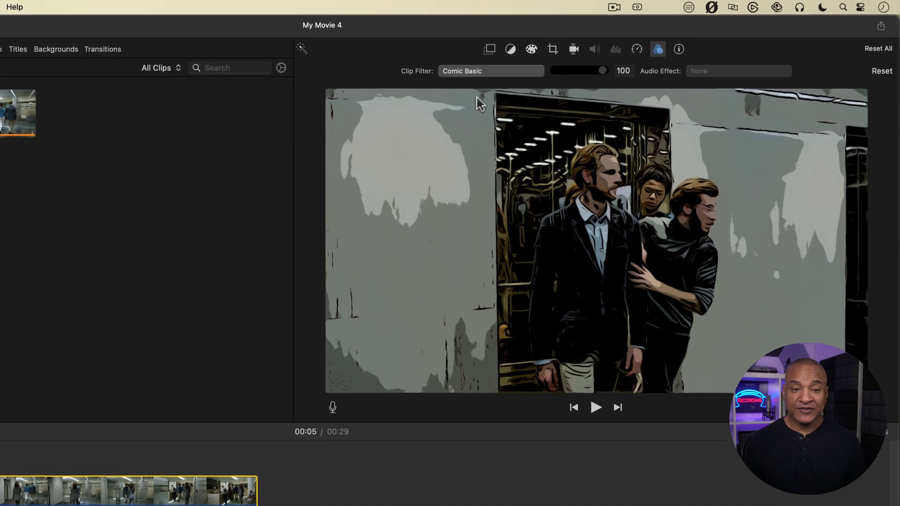
# Reduce the comic cutaway's opacity so the original footage shows through, then preview the blend
pyautogui.click(484, 51)
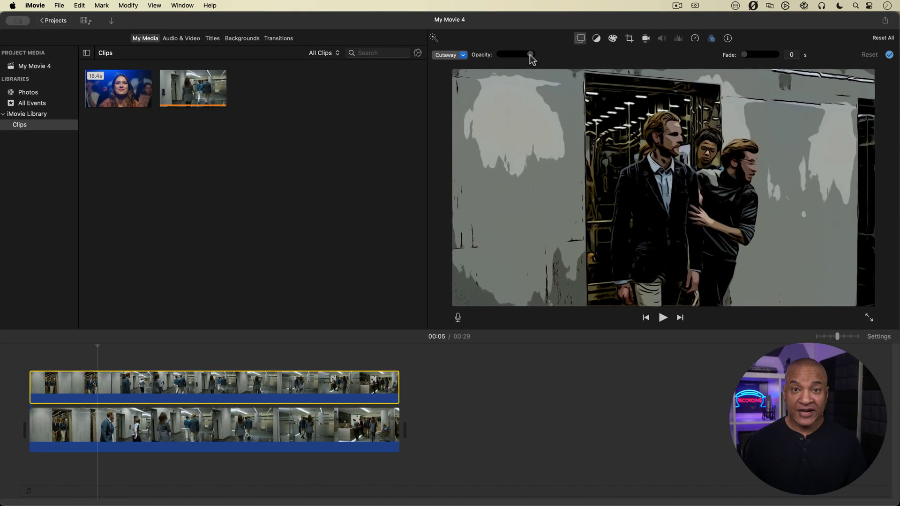
pyautogui.moveTo(530, 53); pyautogui.dragTo(529, 54)
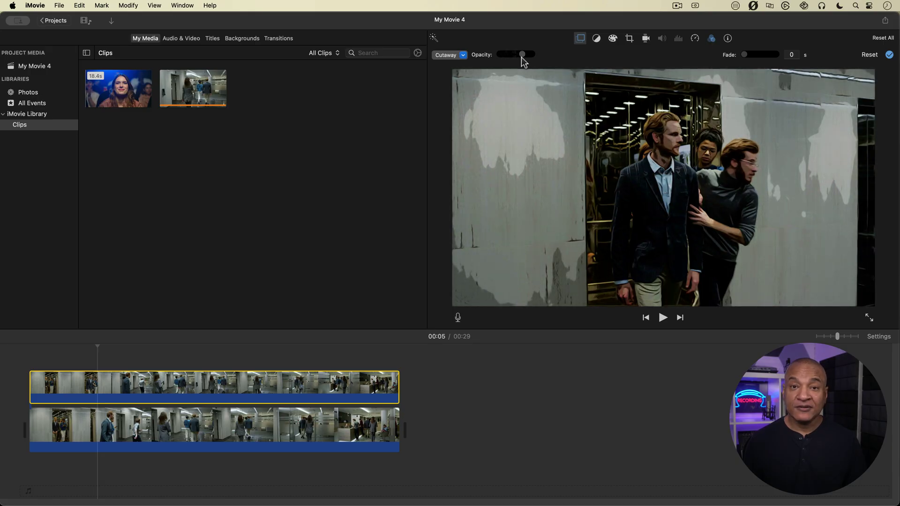
pyautogui.moveTo(515, 58); pyautogui.dragTo(508, 61)
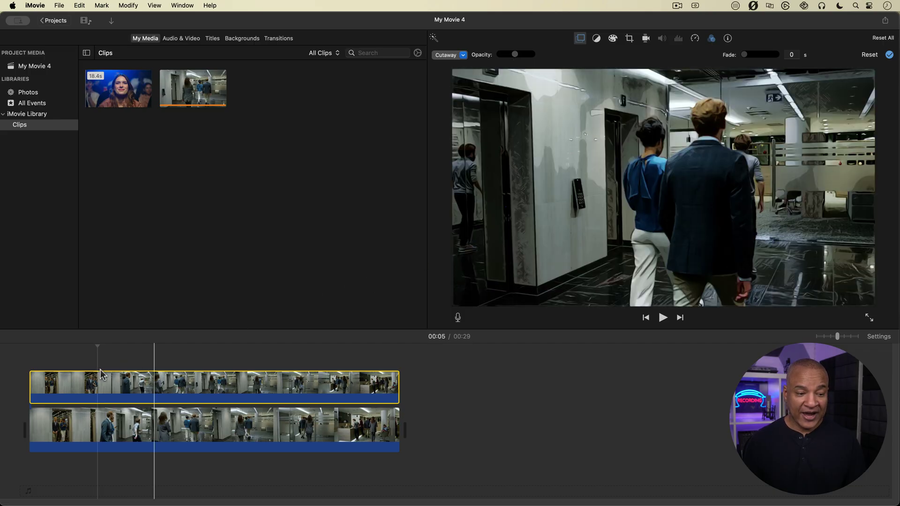
pyautogui.press('space')
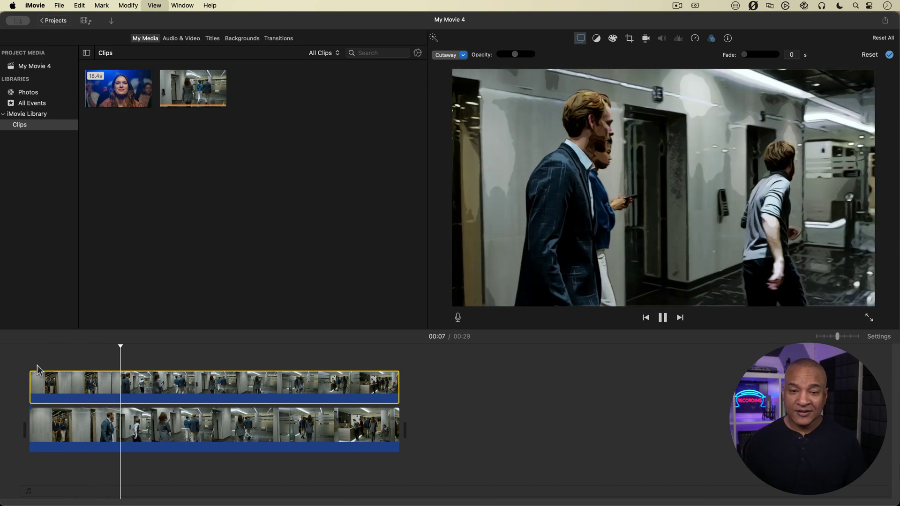
pyautogui.press('space')
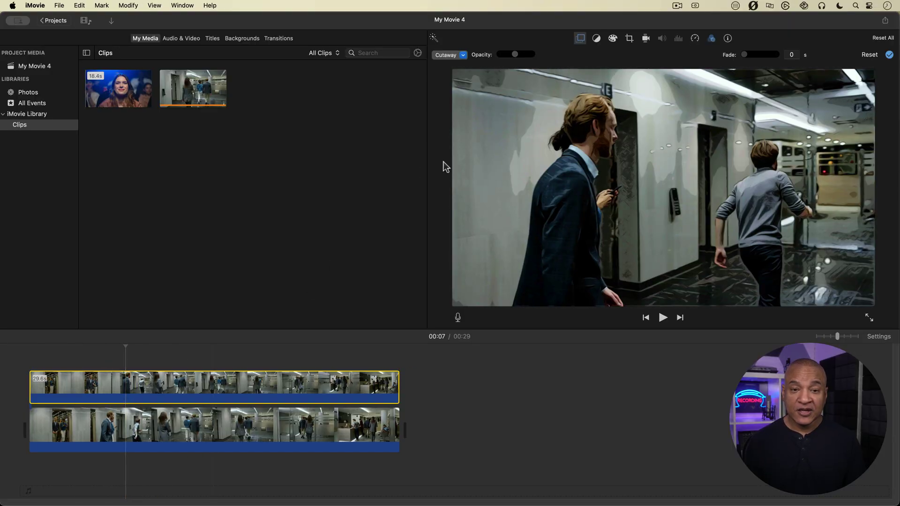
# Lower the upper clip's Comic Basic strength to 51, compare with the lower clip, and reopen the opacity settings
pyautogui.click(711, 39)
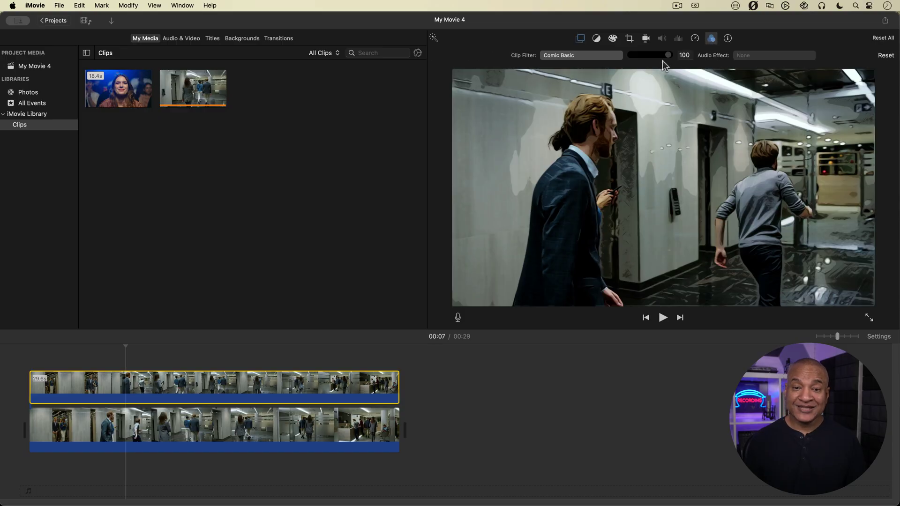
pyautogui.moveTo(668, 56); pyautogui.dragTo(650, 60)
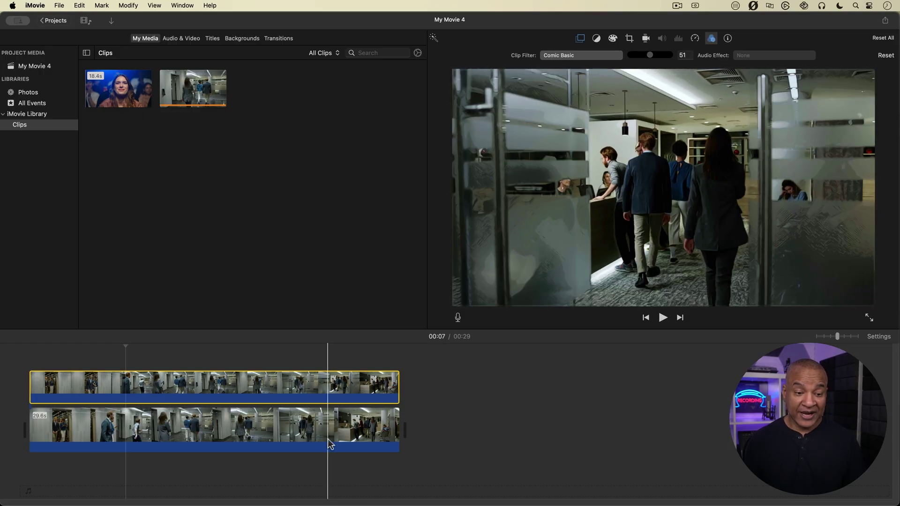
pyautogui.click(84, 426)
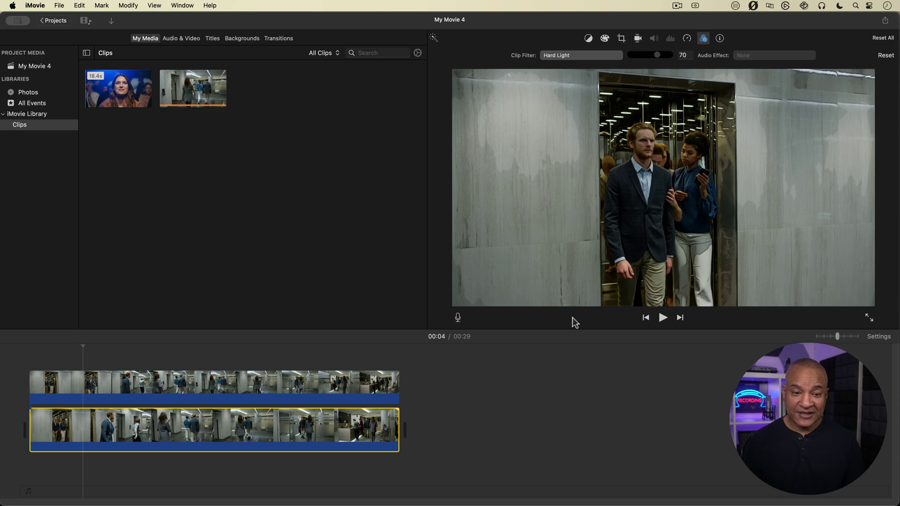
pyautogui.press('space')
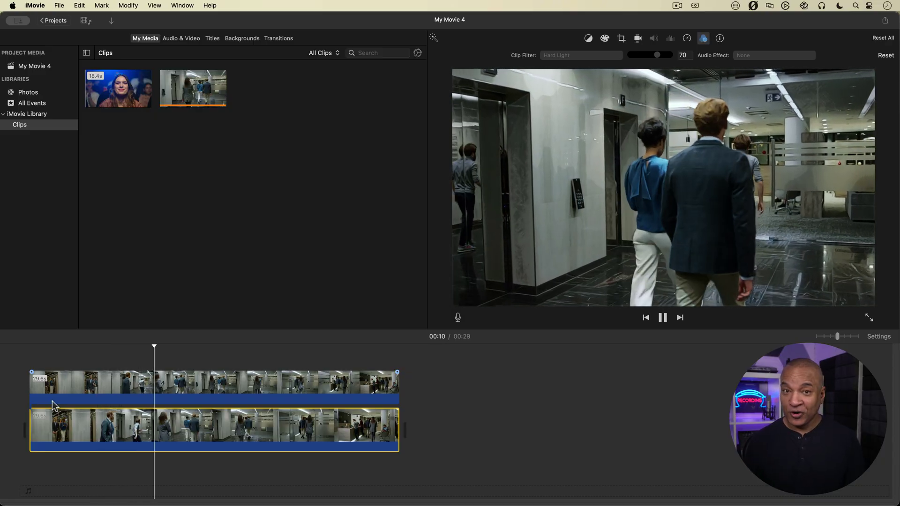
pyautogui.press('space')
pyautogui.click(93, 387)
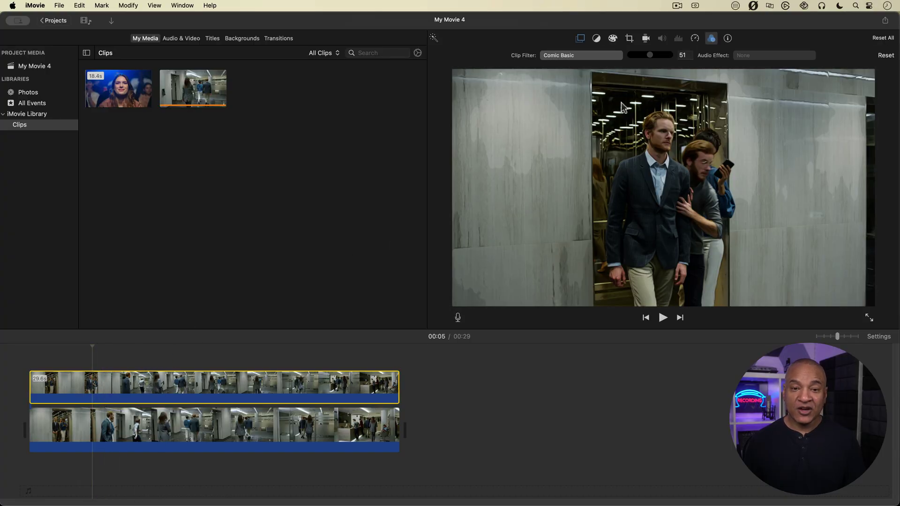
pyautogui.click(581, 39)
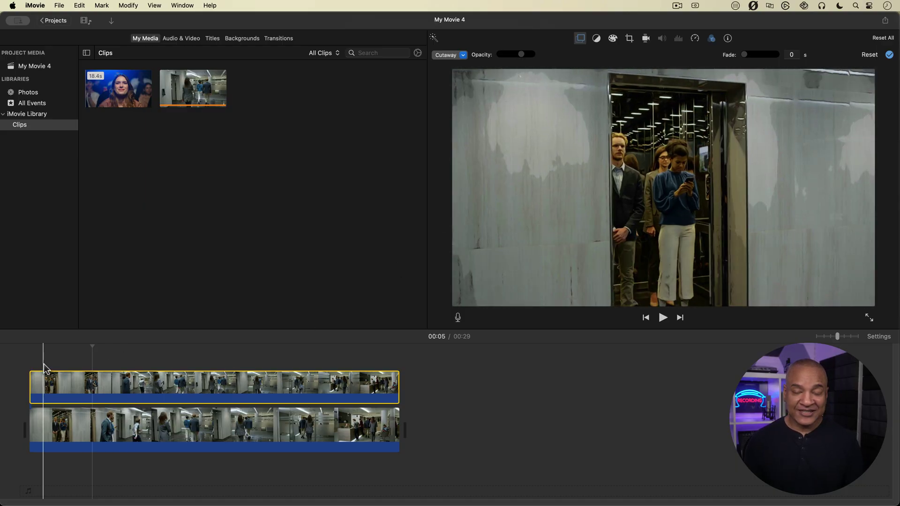
pyautogui.press('space')
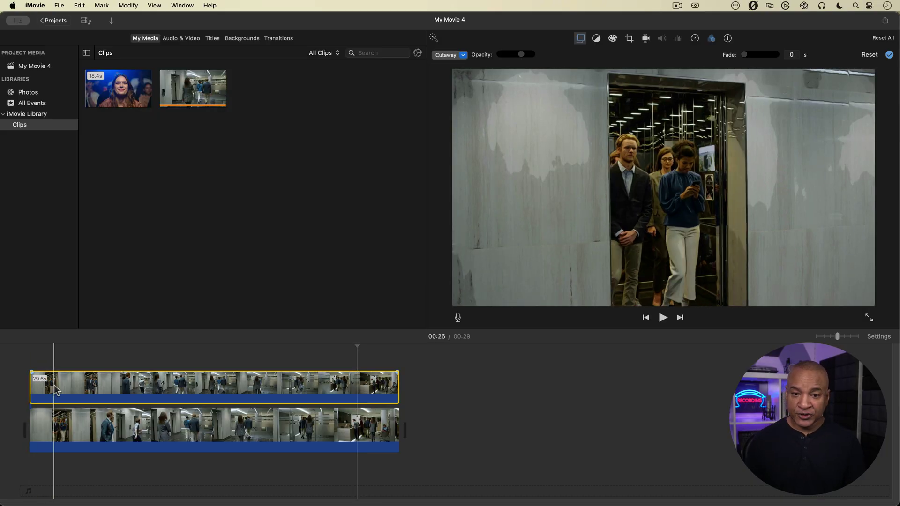
pyautogui.press('space')
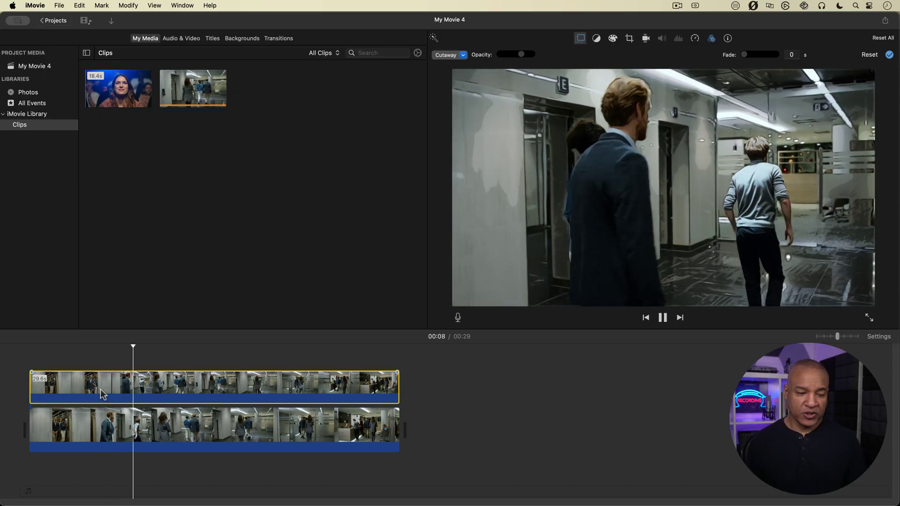
# Delete the upper cutaway clip and then the remaining elevator clip from the timeline
pyautogui.press('space')
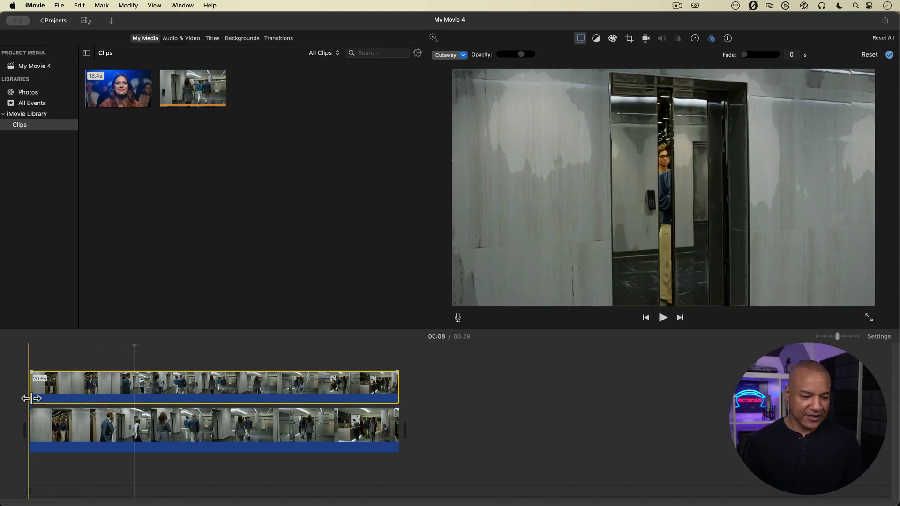
pyautogui.click(57, 373)
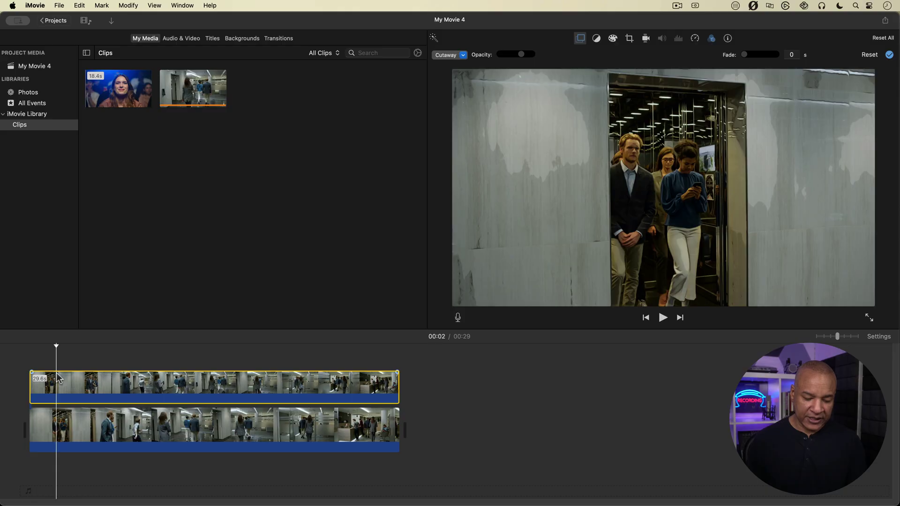
pyautogui.press('Delete')
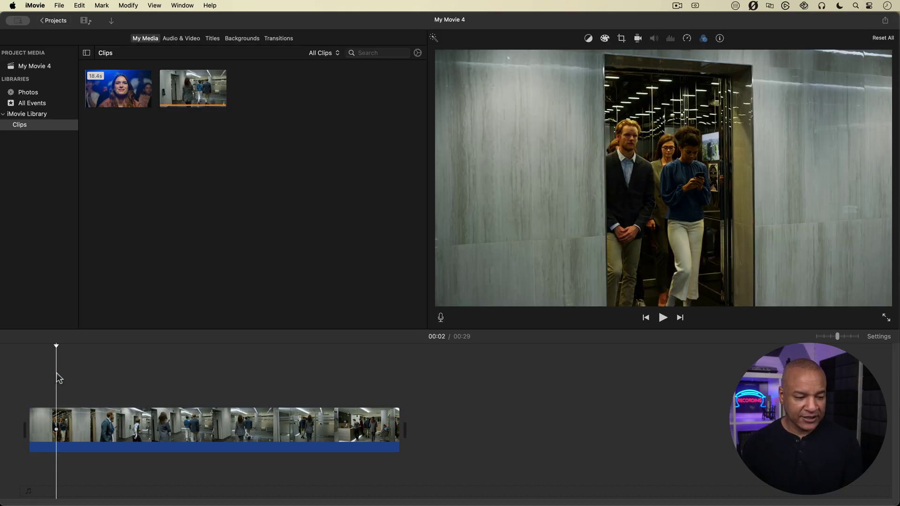
pyautogui.click(53, 434)
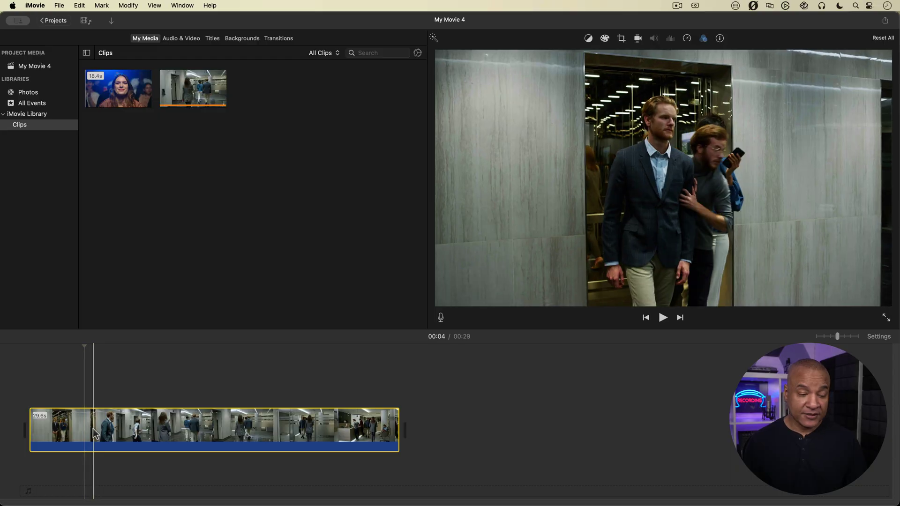
pyautogui.press('Delete')
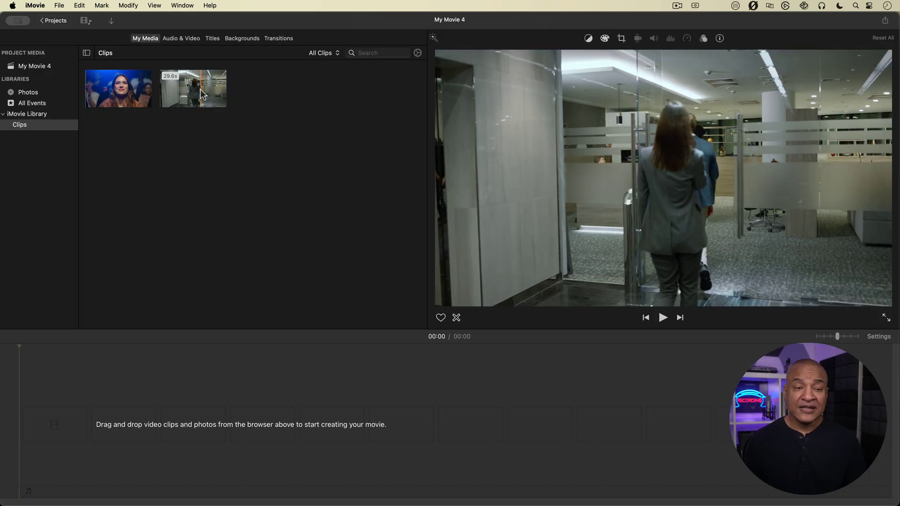
# Apply the Blockbuster clip filter at 100 to the elevator clip in the media browser
pyautogui.click(200, 89)
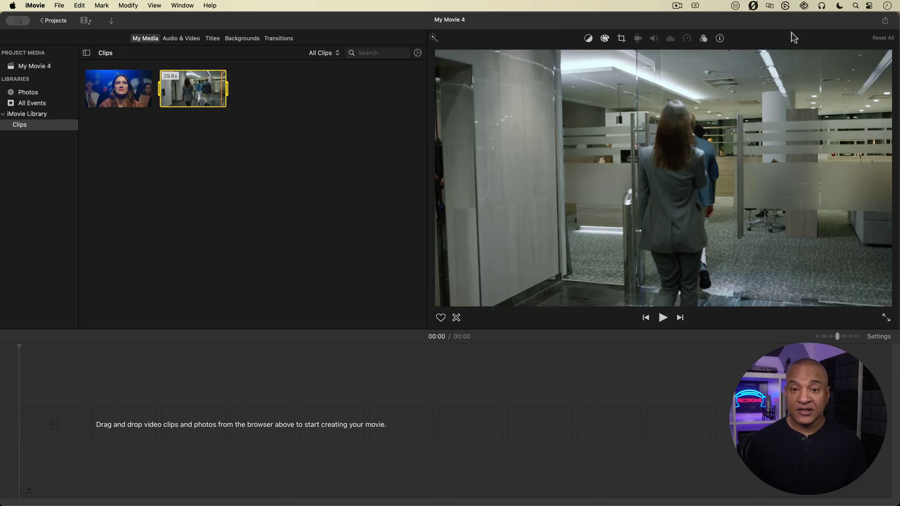
pyautogui.click(703, 39)
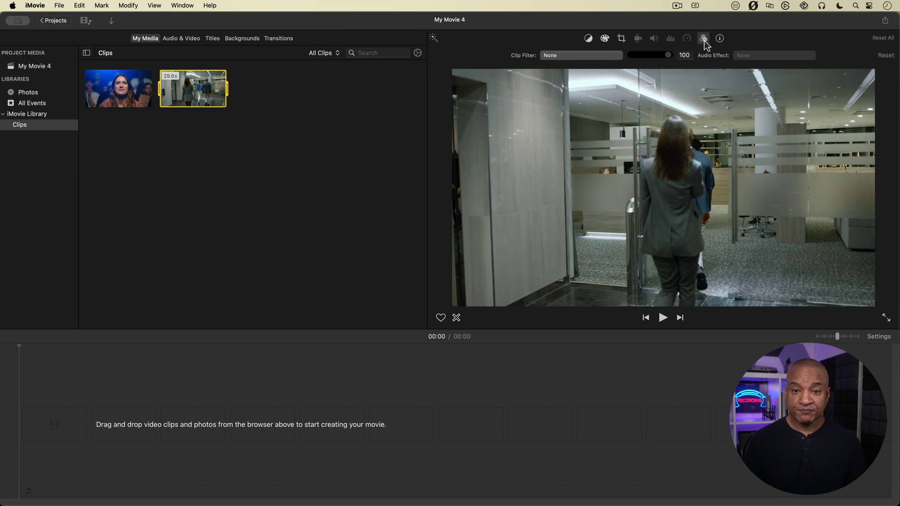
pyautogui.click(601, 56)
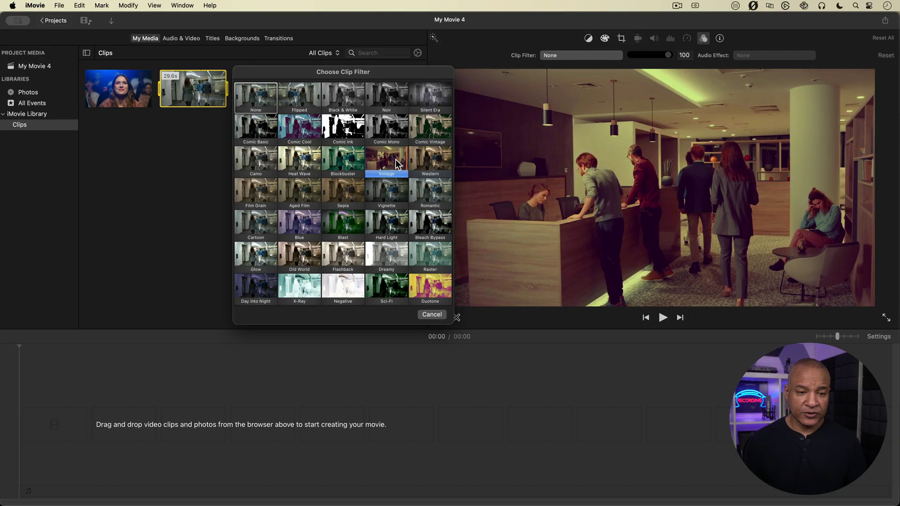
pyautogui.click(347, 159)
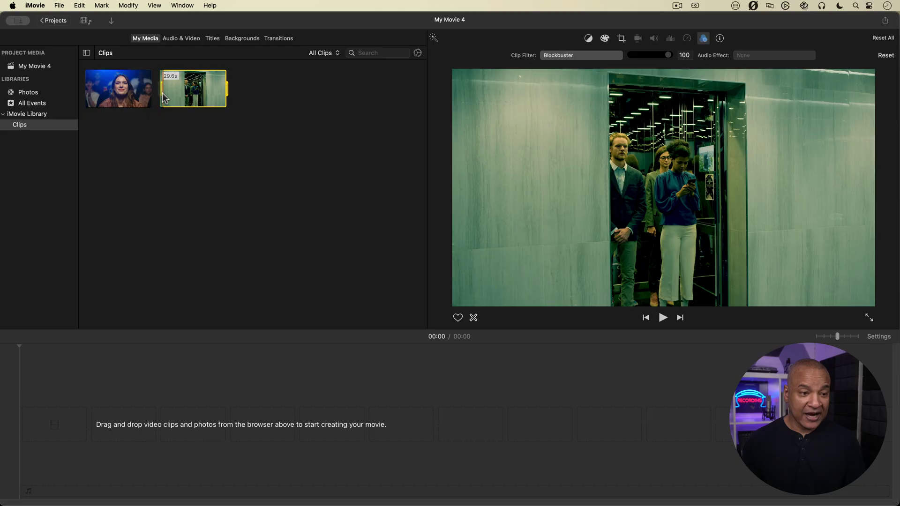
# Preview the Blockbuster elevator clip, add its opening nine-second range to the movie, and play it
pyautogui.press('space')
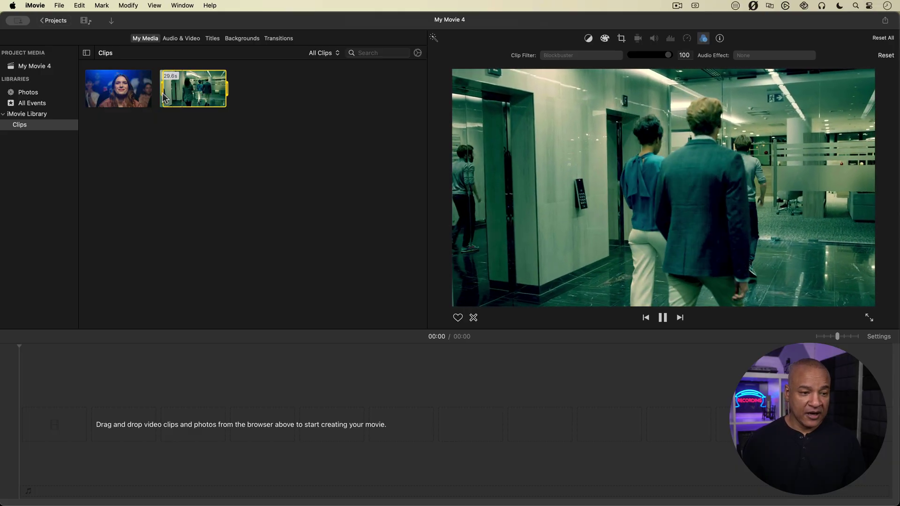
pyautogui.click(164, 98)
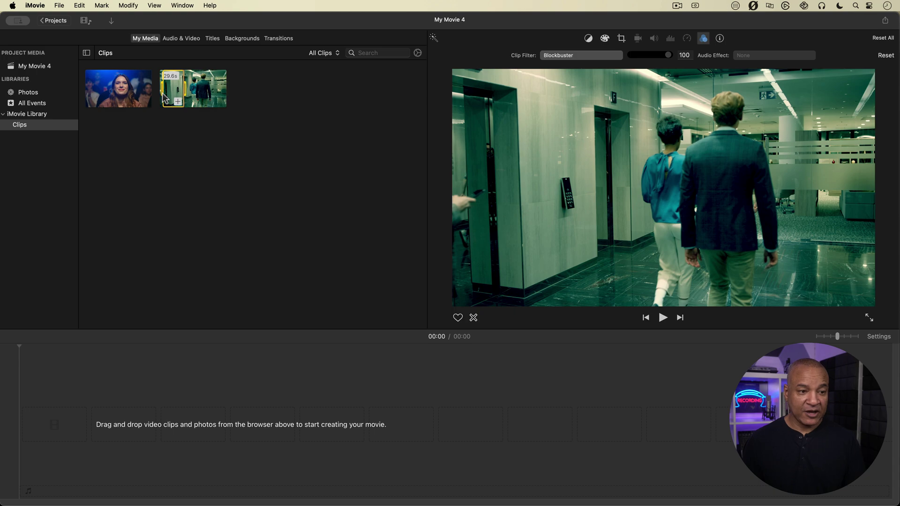
pyautogui.press('e')
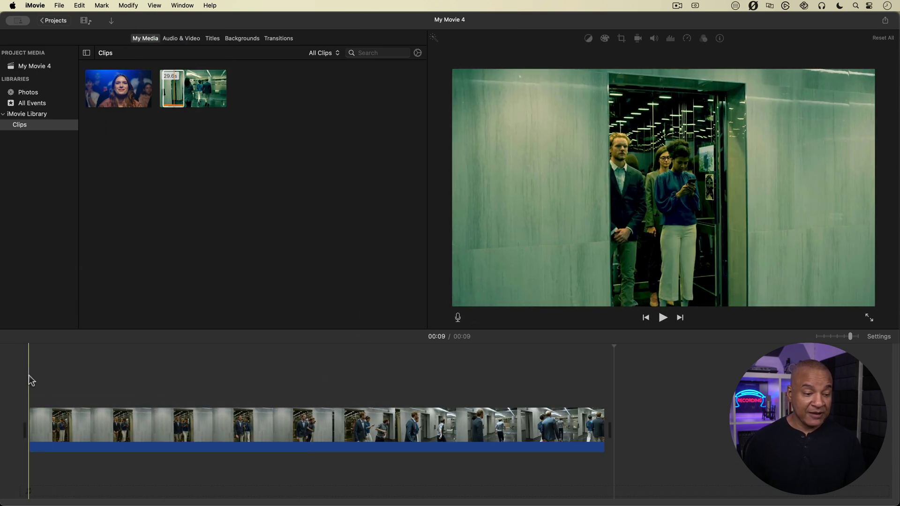
pyautogui.press('space')
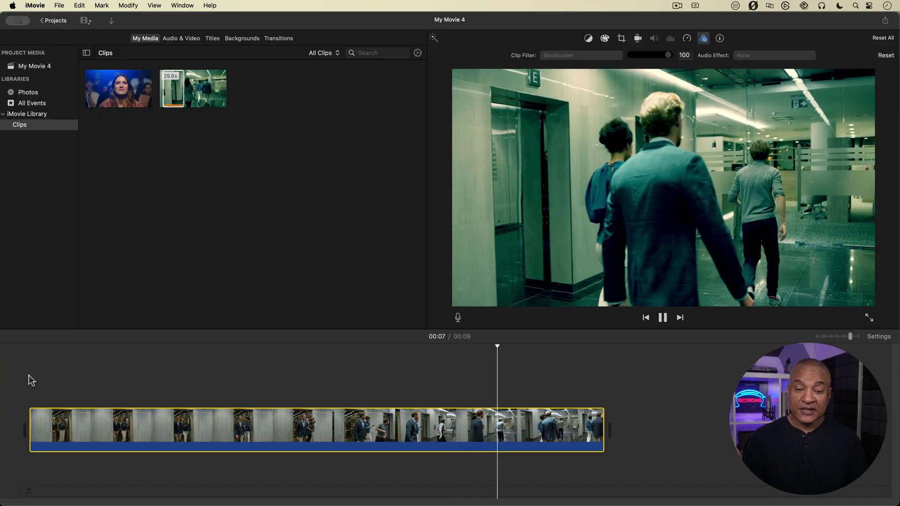
# Play the elevator clip from near the start to check the Blockbuster filter at 57
pyautogui.press('space')
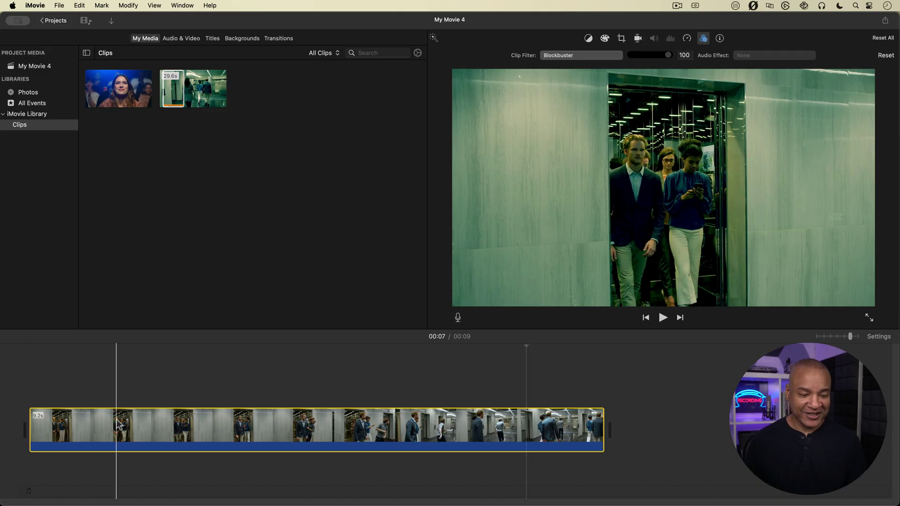
pyautogui.press('space')
pyautogui.click(172, 424)
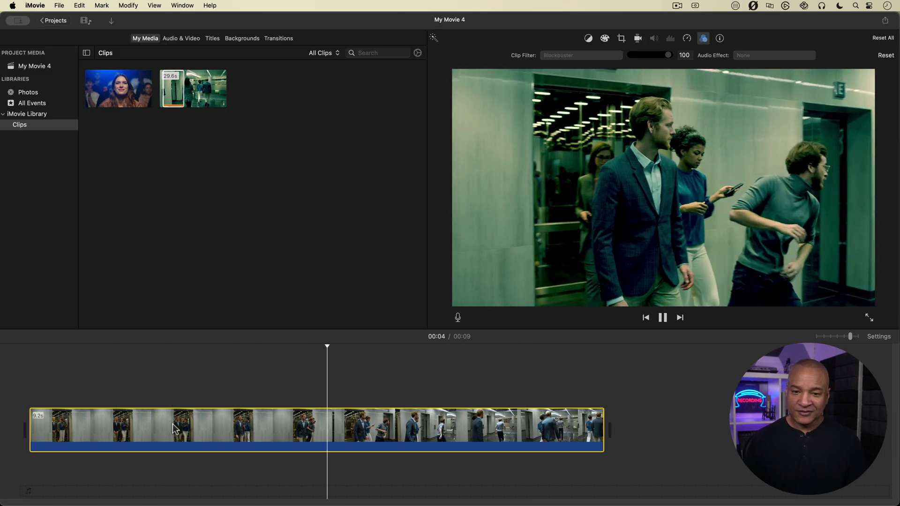
pyautogui.press('space')
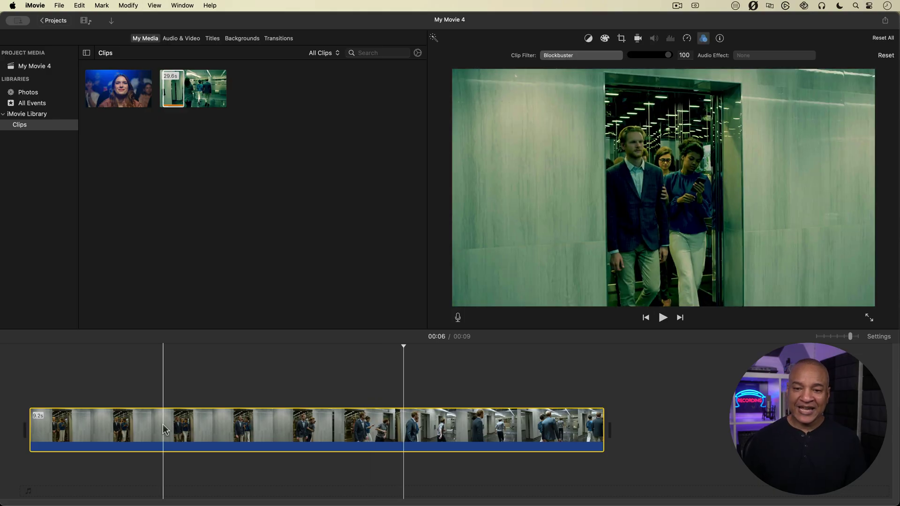
pyautogui.click(120, 427)
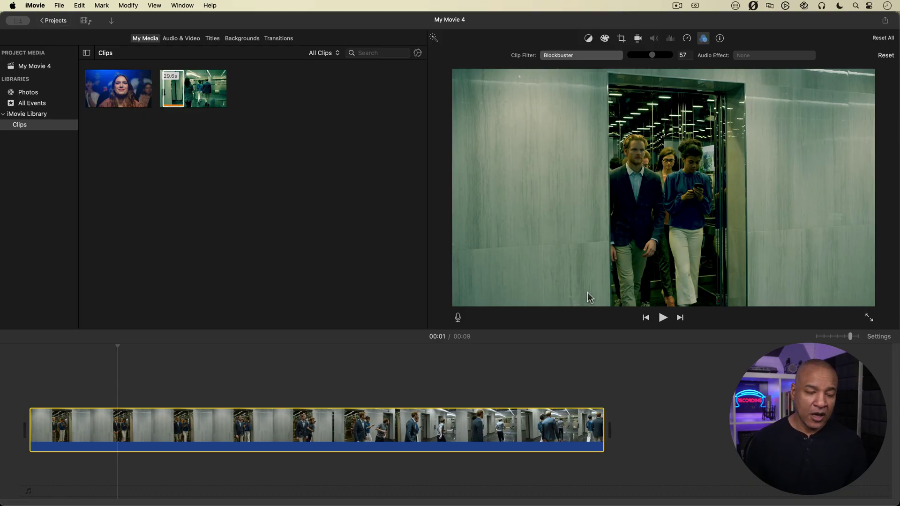
pyautogui.press('space')
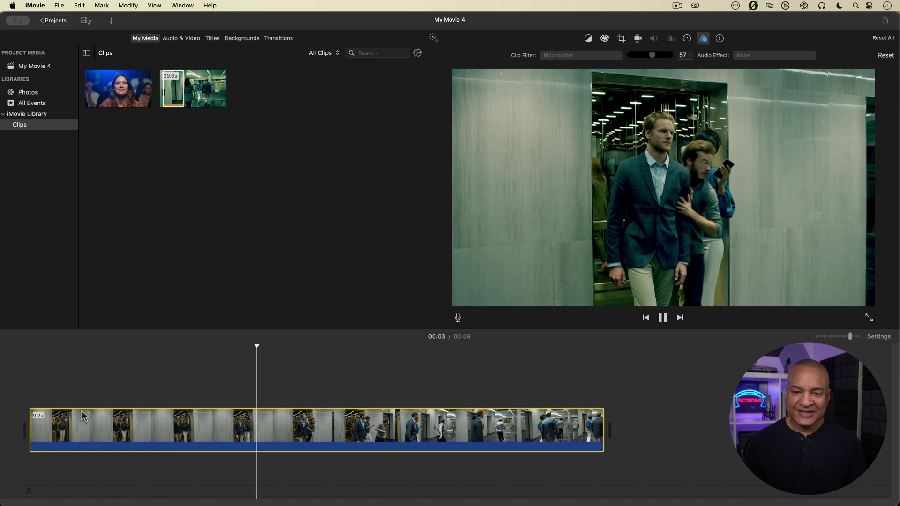
pyautogui.press('space')
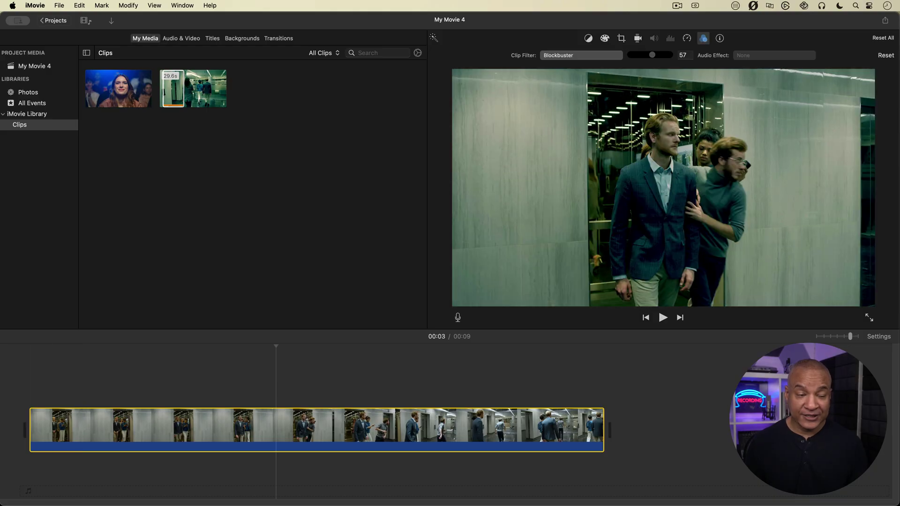
# Drag the cinema-audience clip into the timeline after the elevator clip and show its clip filters
pyautogui.click(112, 95)
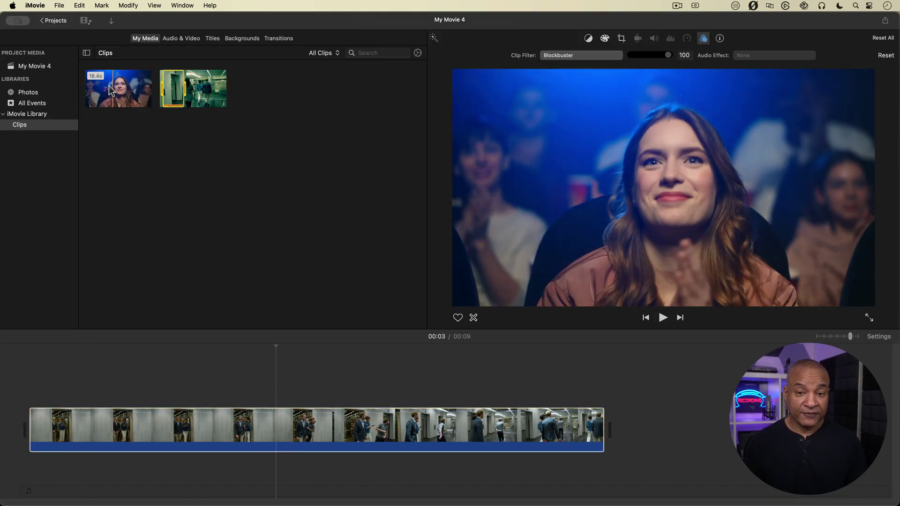
pyautogui.moveTo(111, 89); pyautogui.dragTo(624, 431)
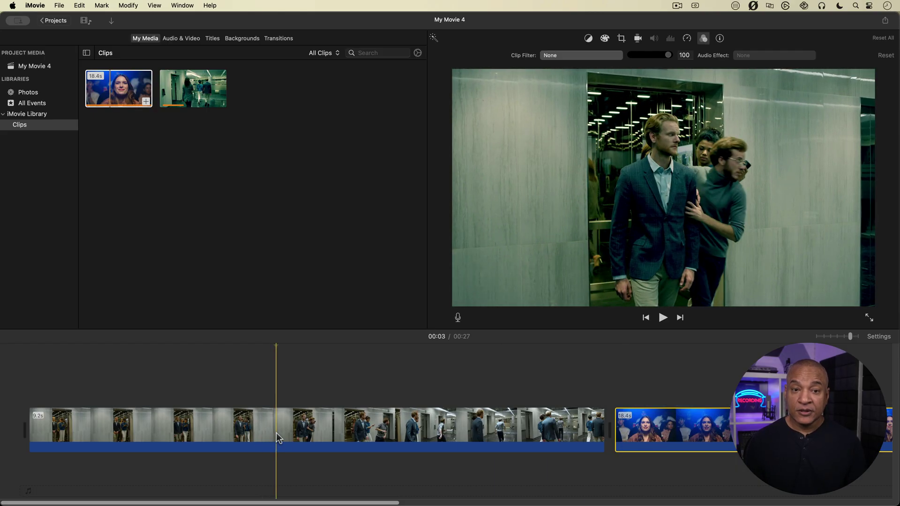
pyautogui.click(267, 434)
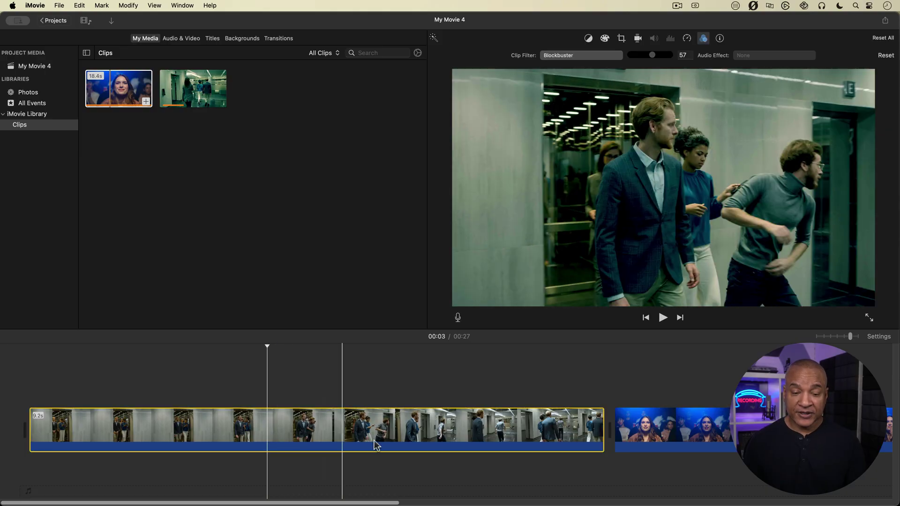
pyautogui.click(657, 430)
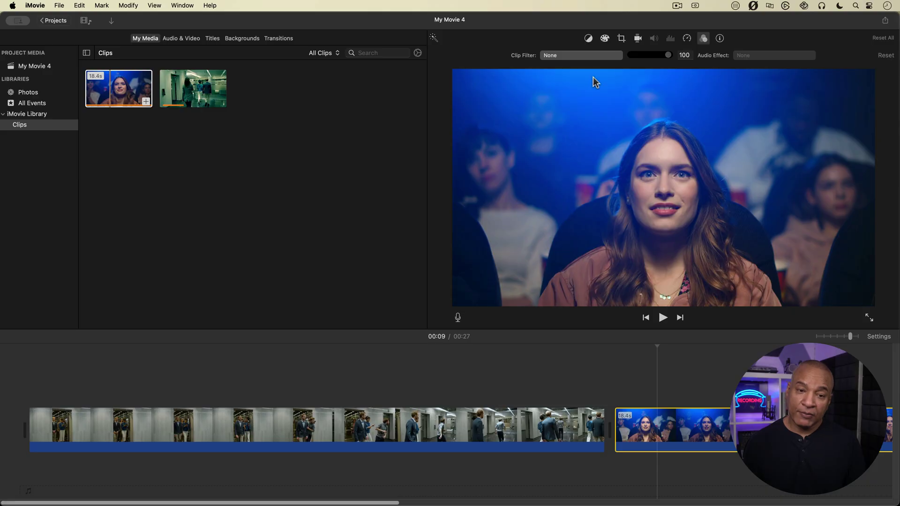
pyautogui.click(587, 58)
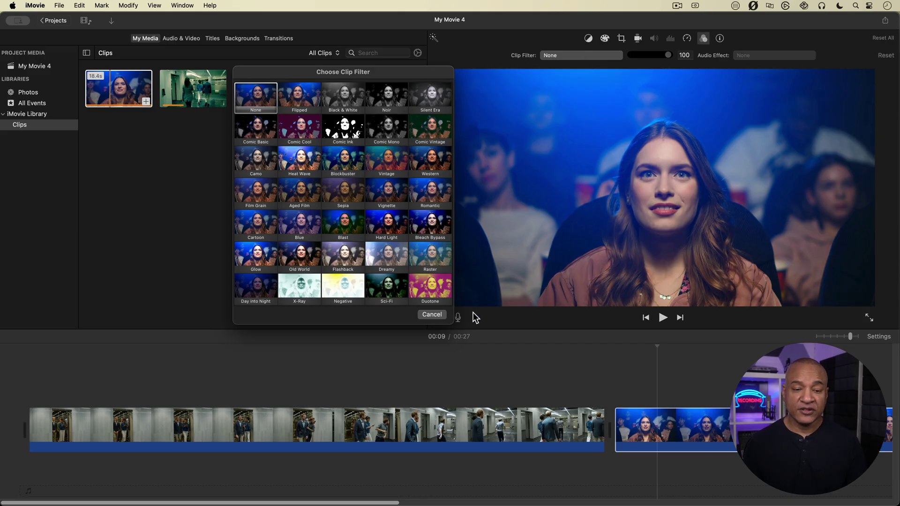
# Copy the elevator clip with its Blockbuster 57 adjustment from the timeline
pyautogui.click(432, 314)
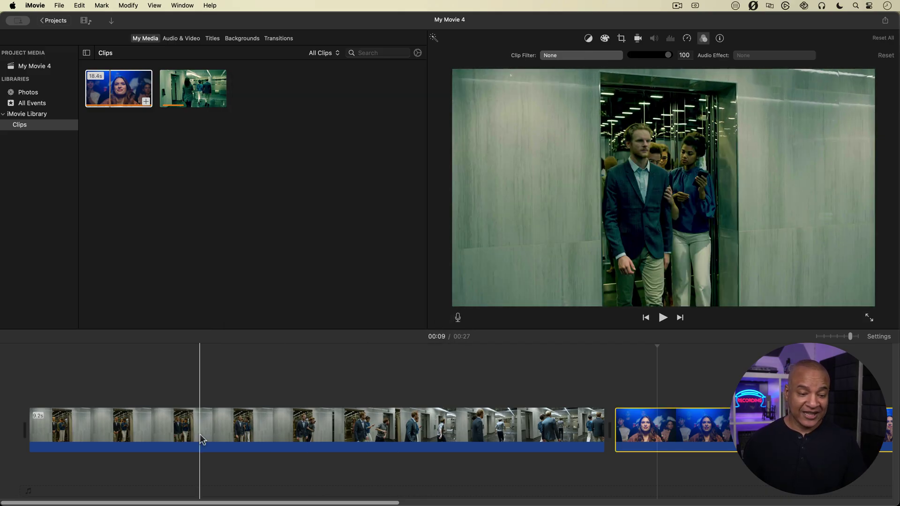
pyautogui.click(183, 424)
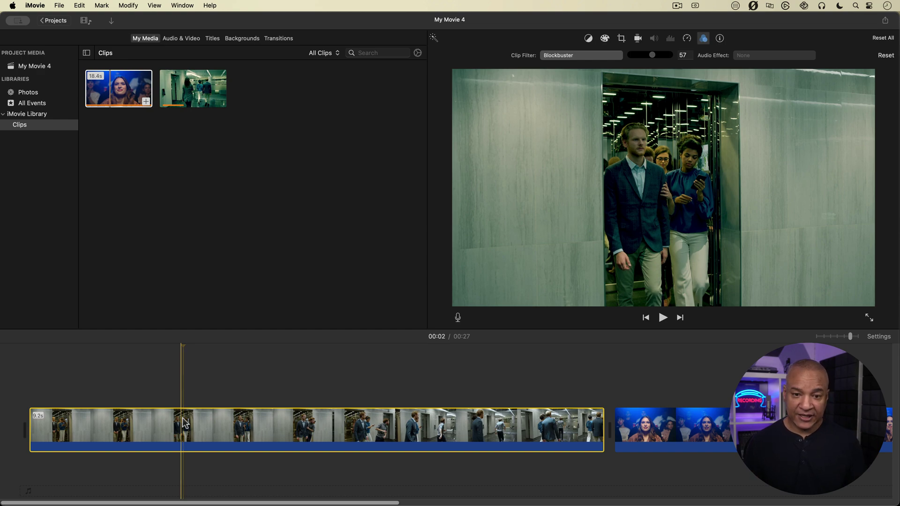
pyautogui.rightClick(186, 423)
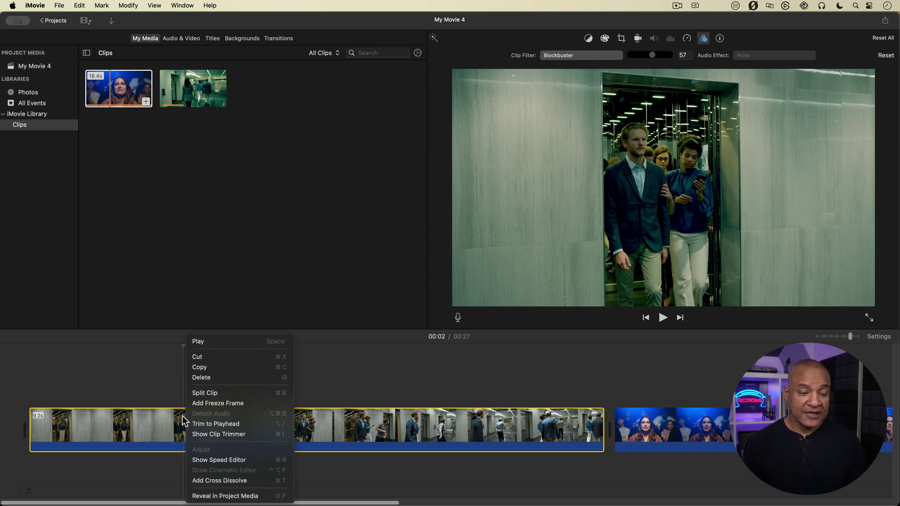
pyautogui.click(212, 367)
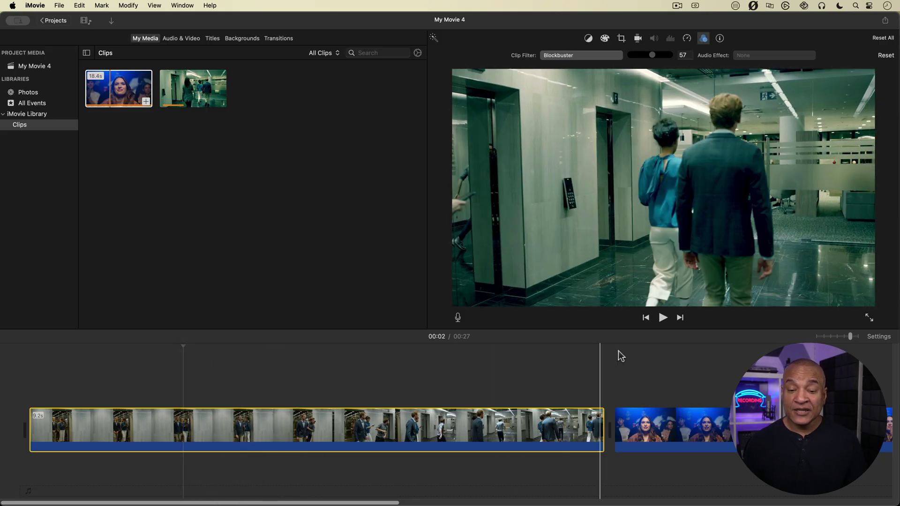
# Paste only the Clip Filter onto the cinema-audience clip via Edit > Paste Adjustments
pyautogui.click(708, 425)
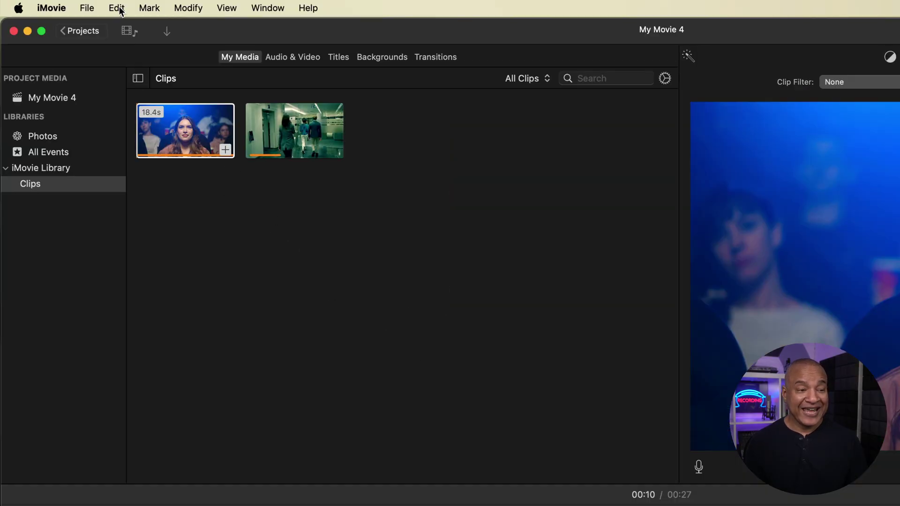
pyautogui.click(120, 11)
pyautogui.moveTo(199, 108)
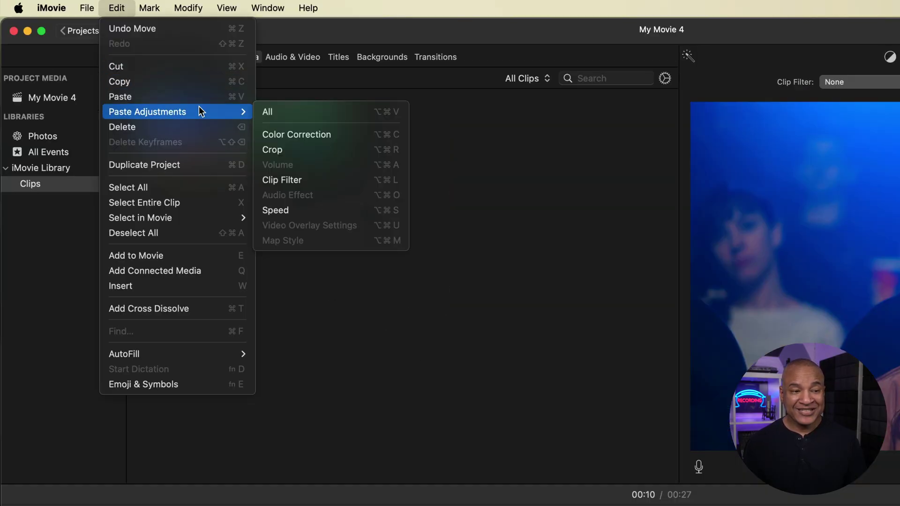
pyautogui.click(289, 179)
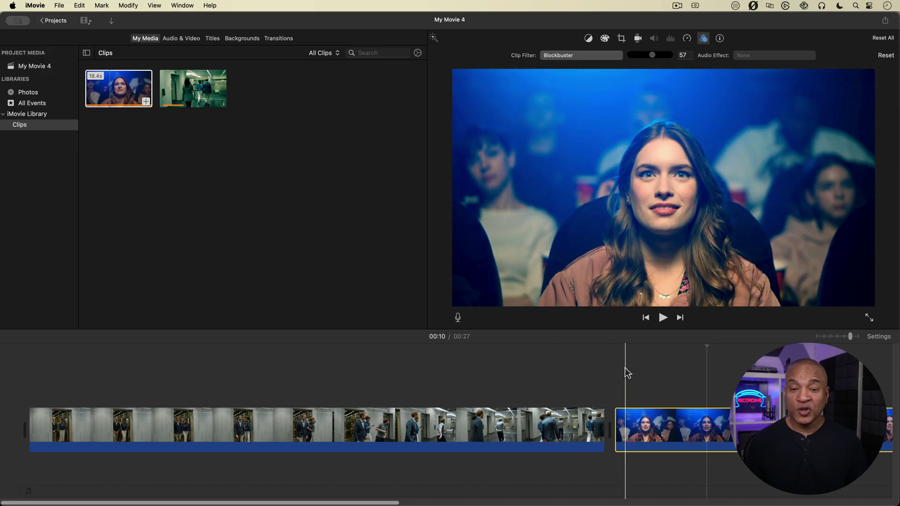
pyautogui.press('space')
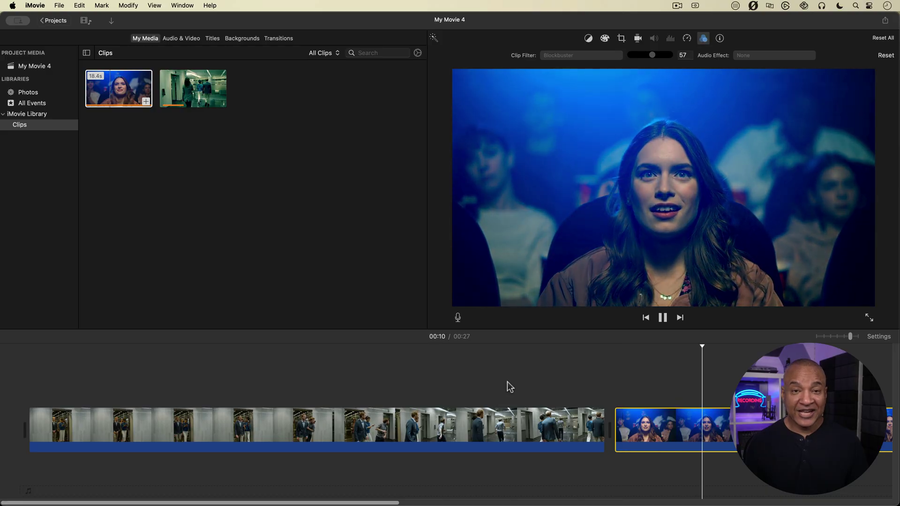
pyautogui.press('space')
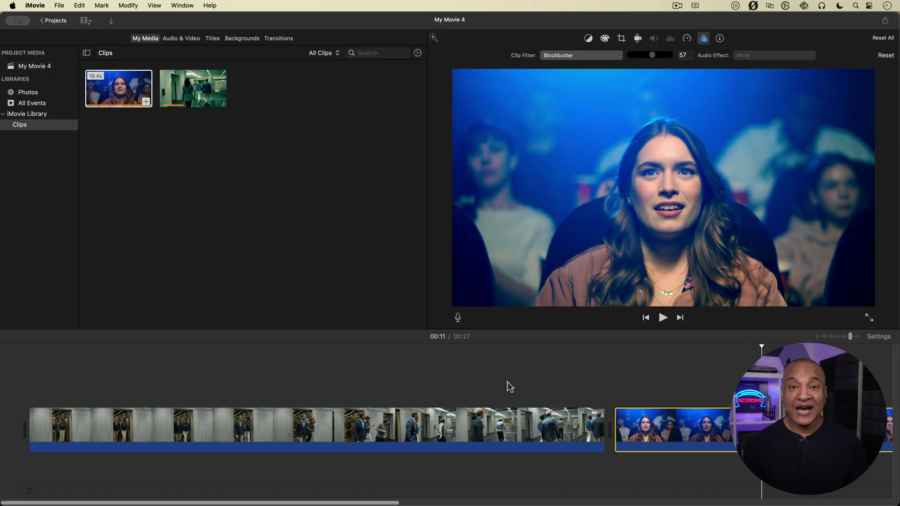